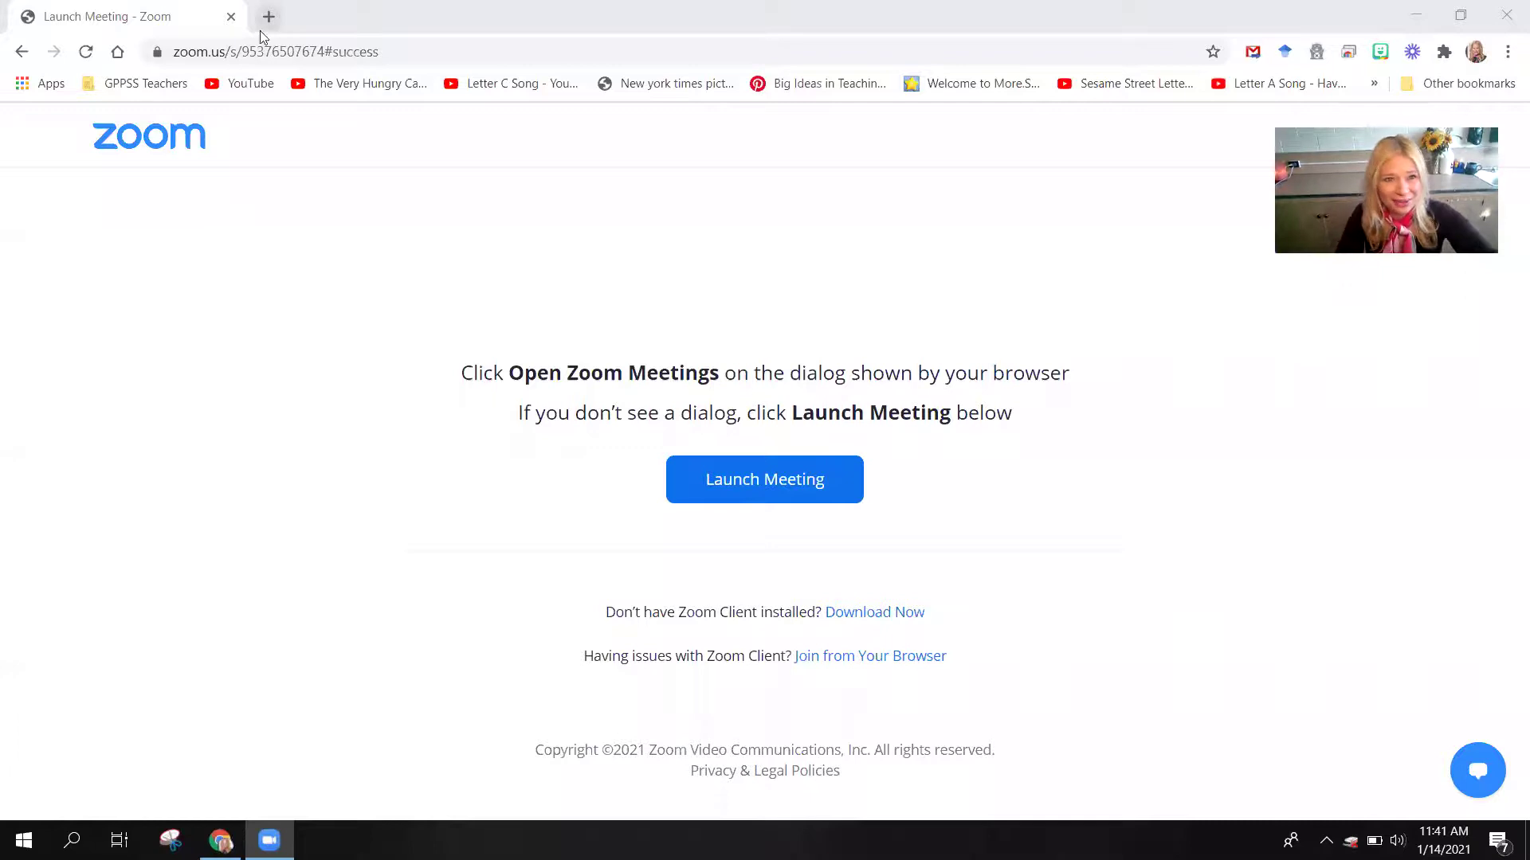
# Go to canva.com in the browser.
pyautogui.click(262, 54)
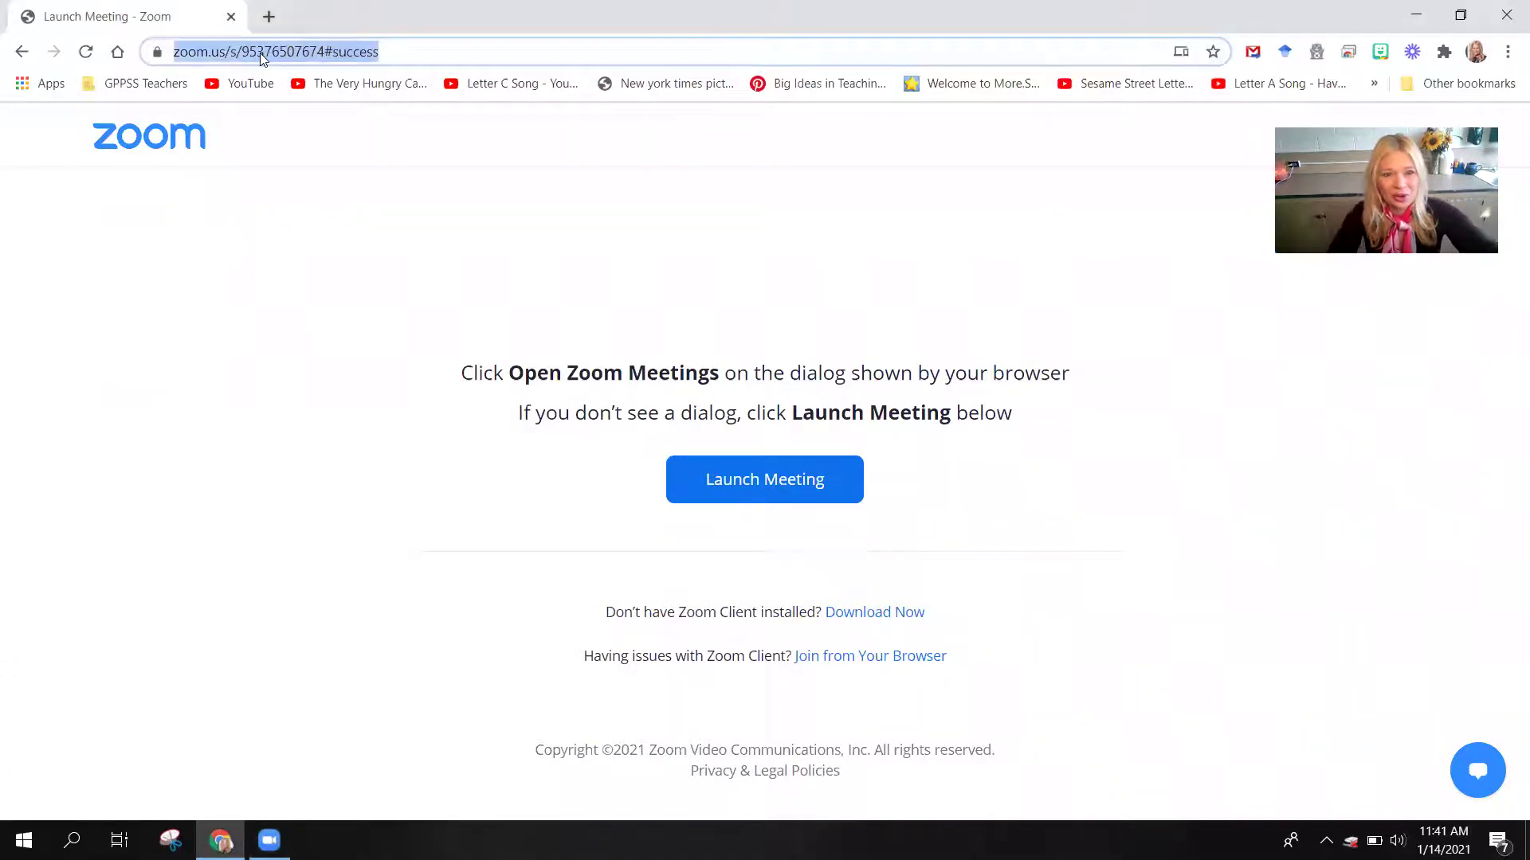
pyautogui.write('can')
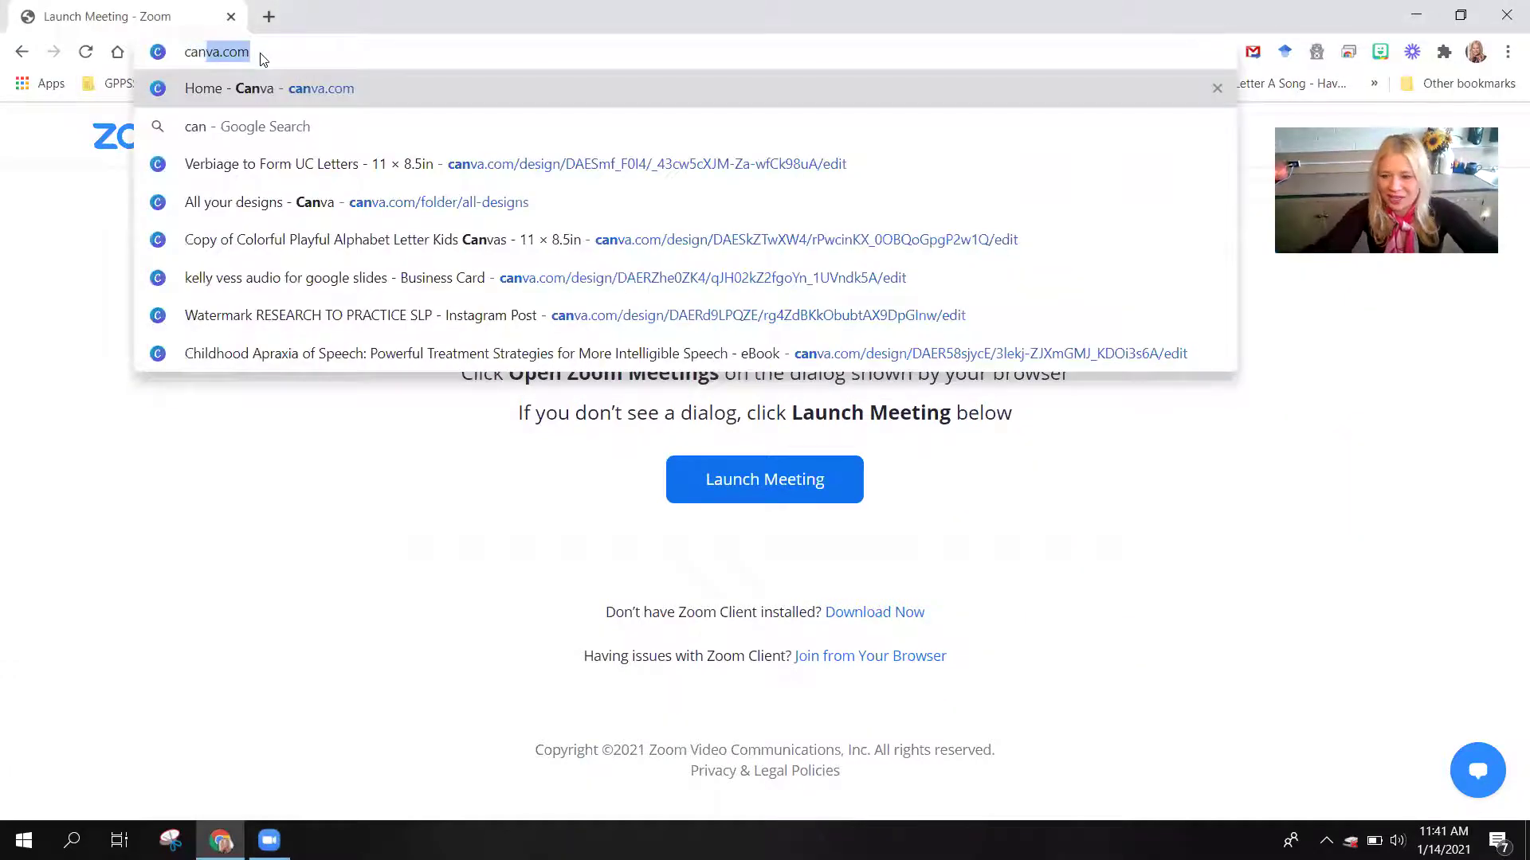
pyautogui.write('va.com')
pyautogui.press('Return')
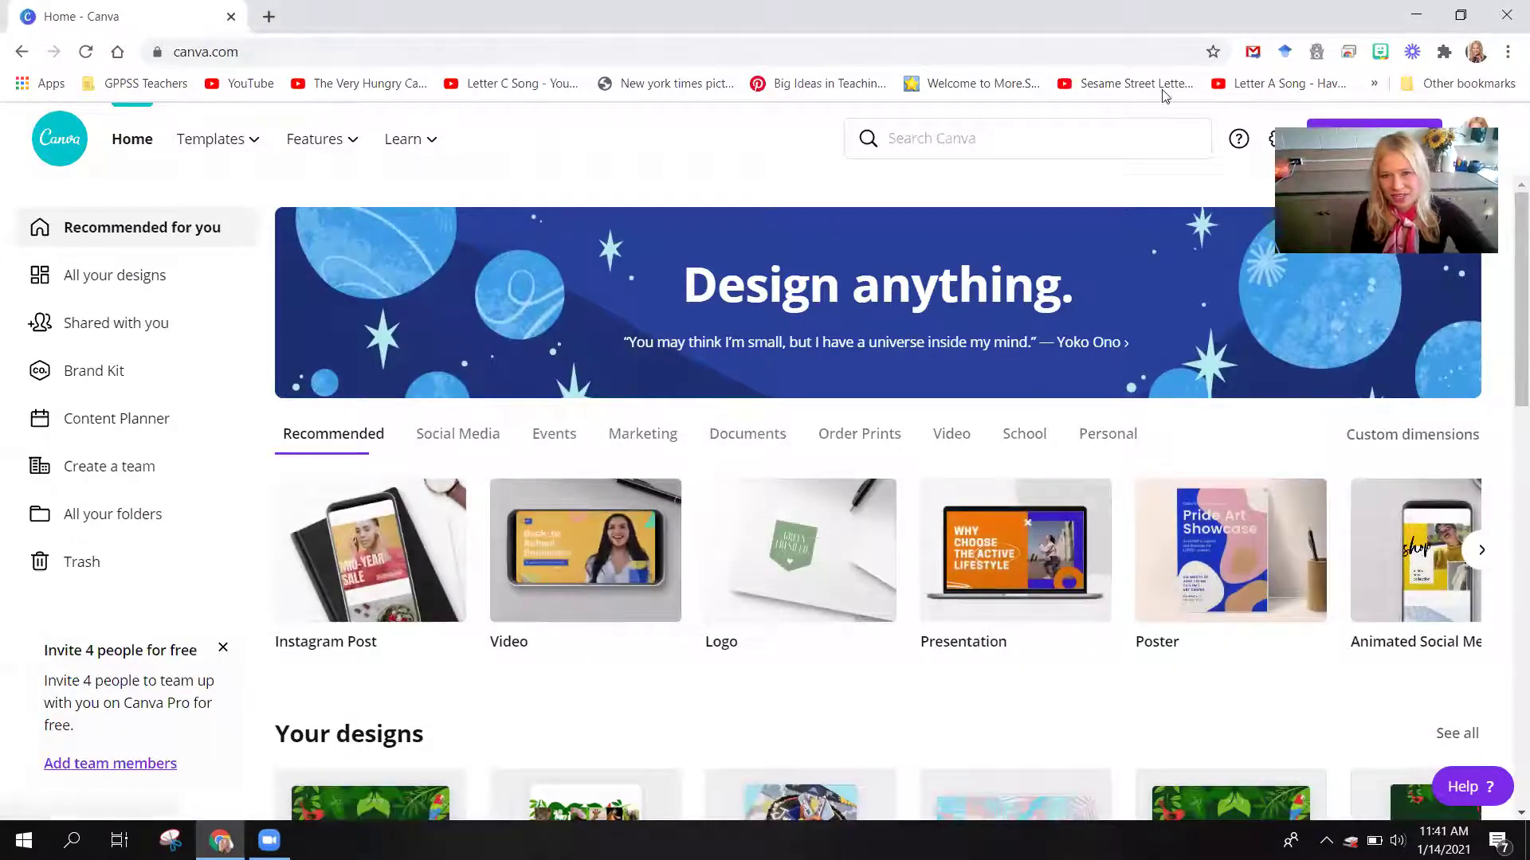
# Search Canva's templates for "jungle" and open the green "Welcome to the Jungle!" poster template.
pyautogui.click(897, 140)
pyautogui.write('jung')
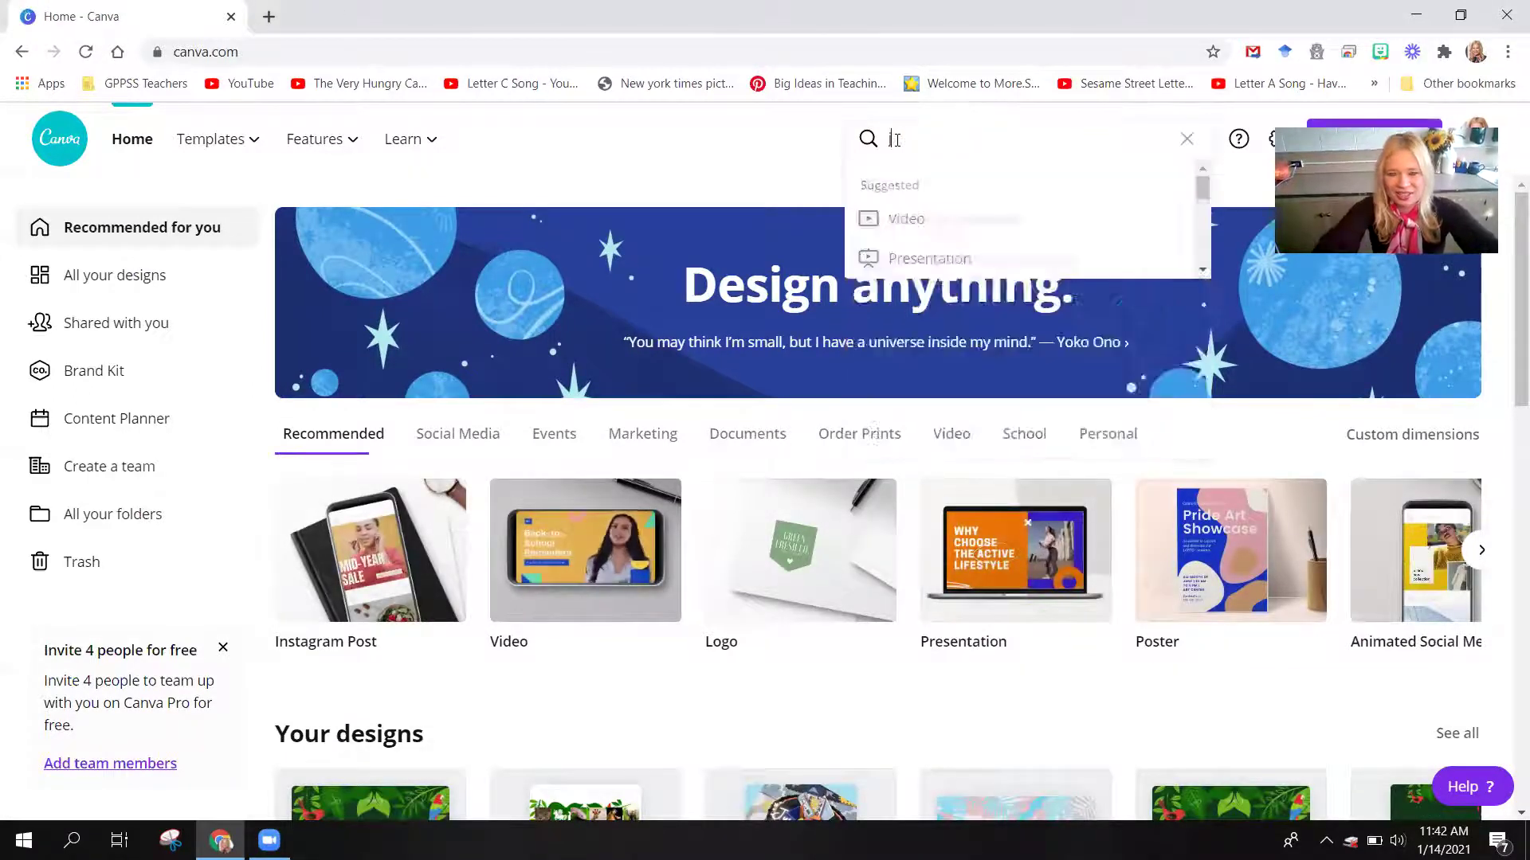
pyautogui.write('le')
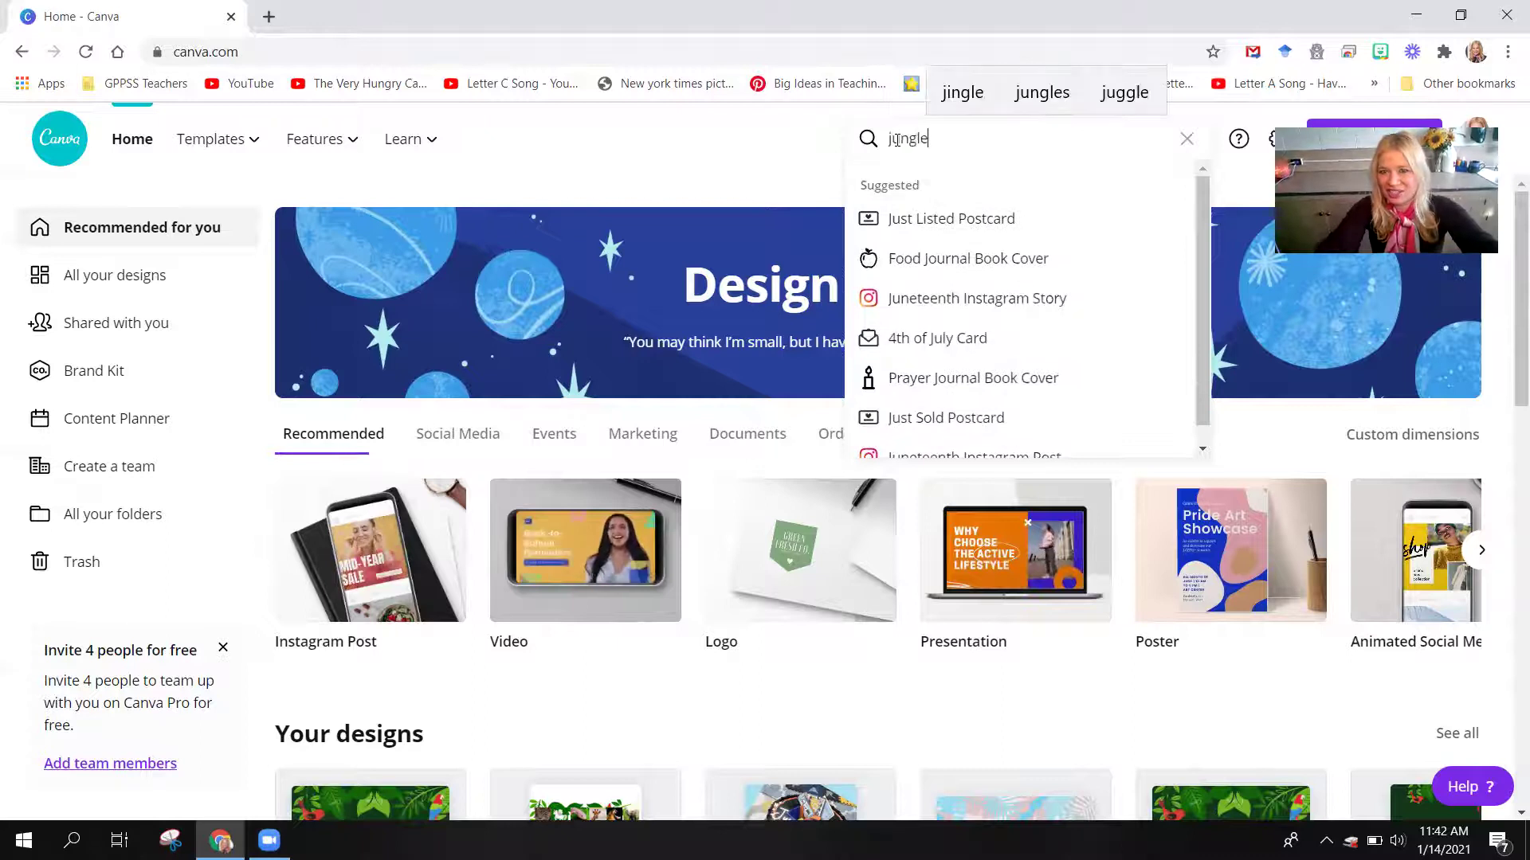
pyautogui.press('Return')
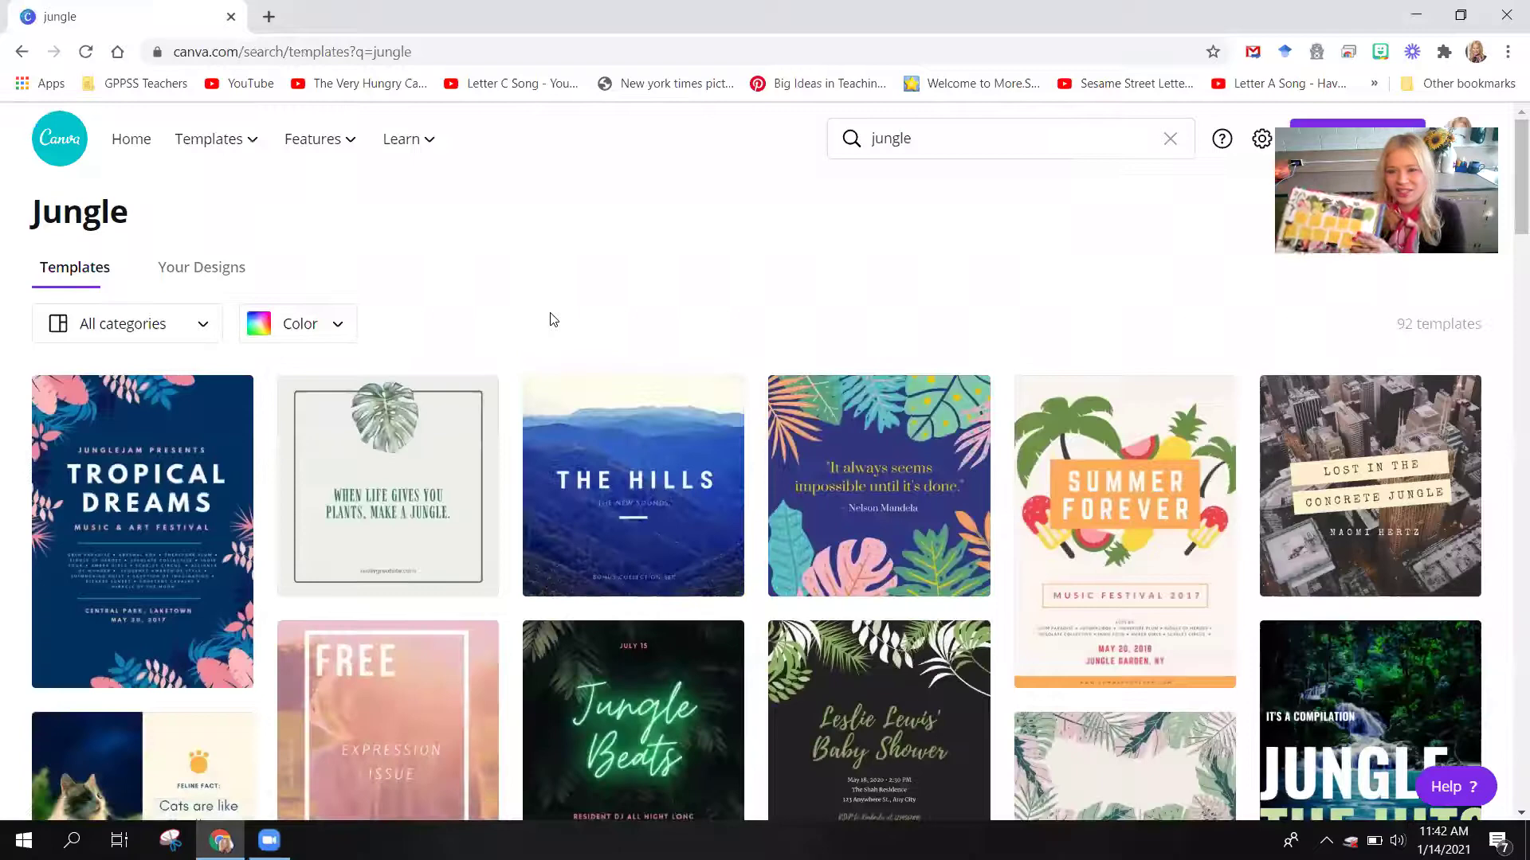
pyautogui.scroll(-4, 693, 603)
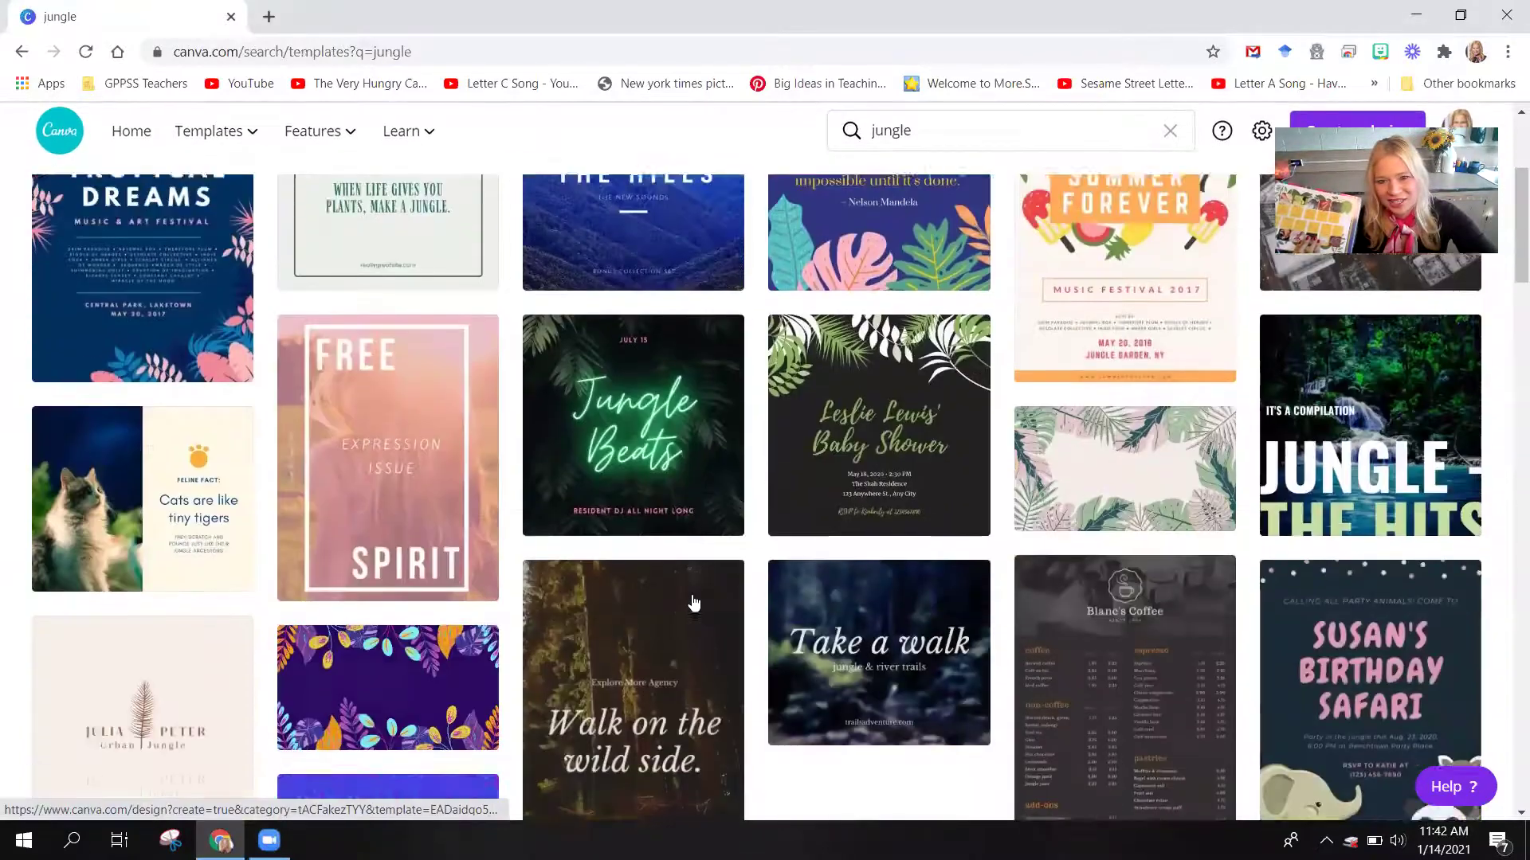
pyautogui.scroll(-10, 693, 603)
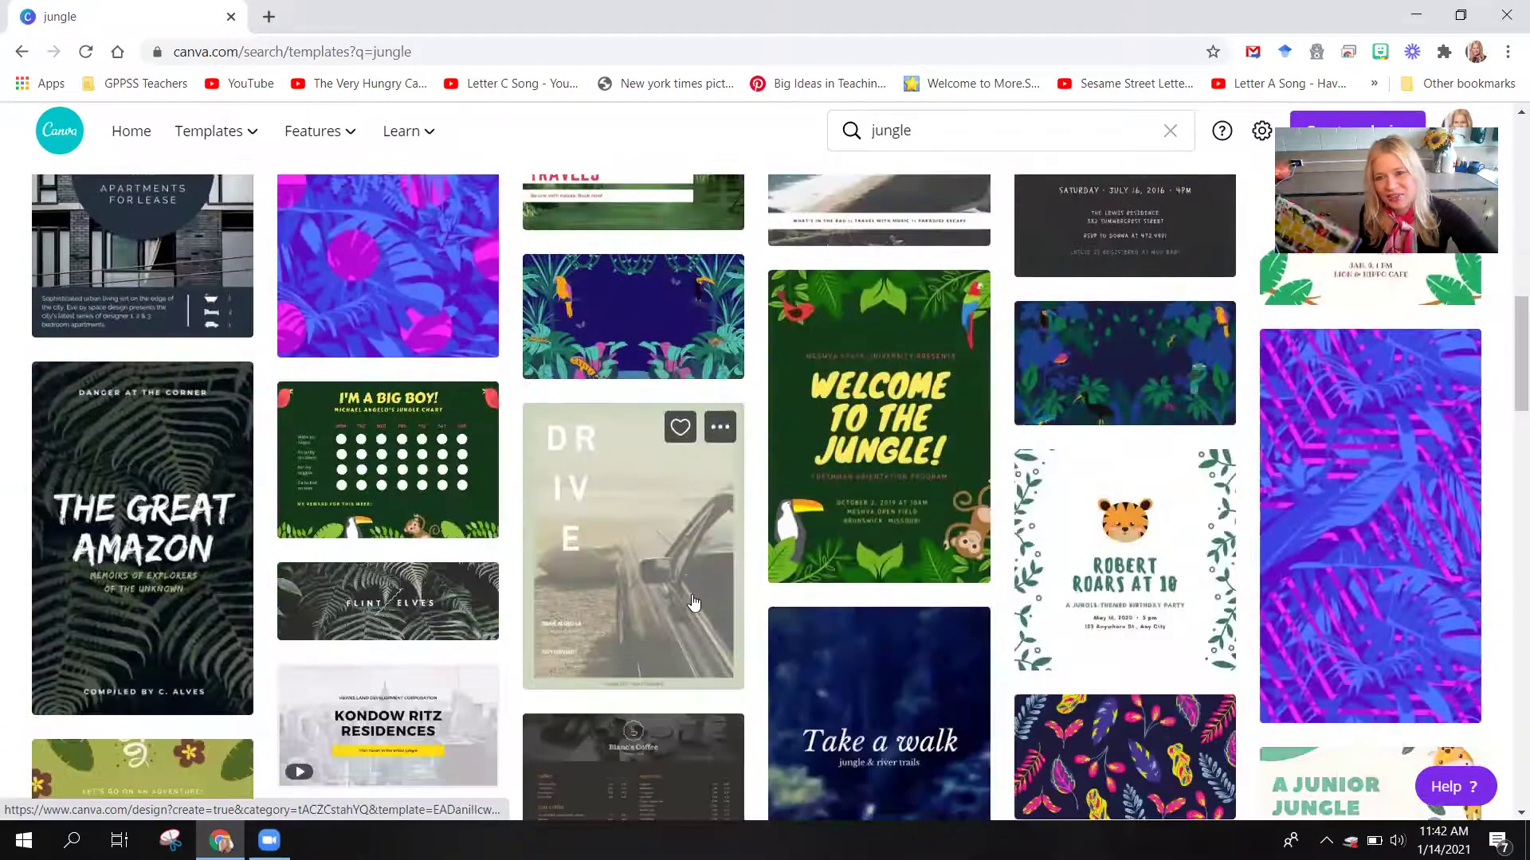
pyautogui.click(866, 519)
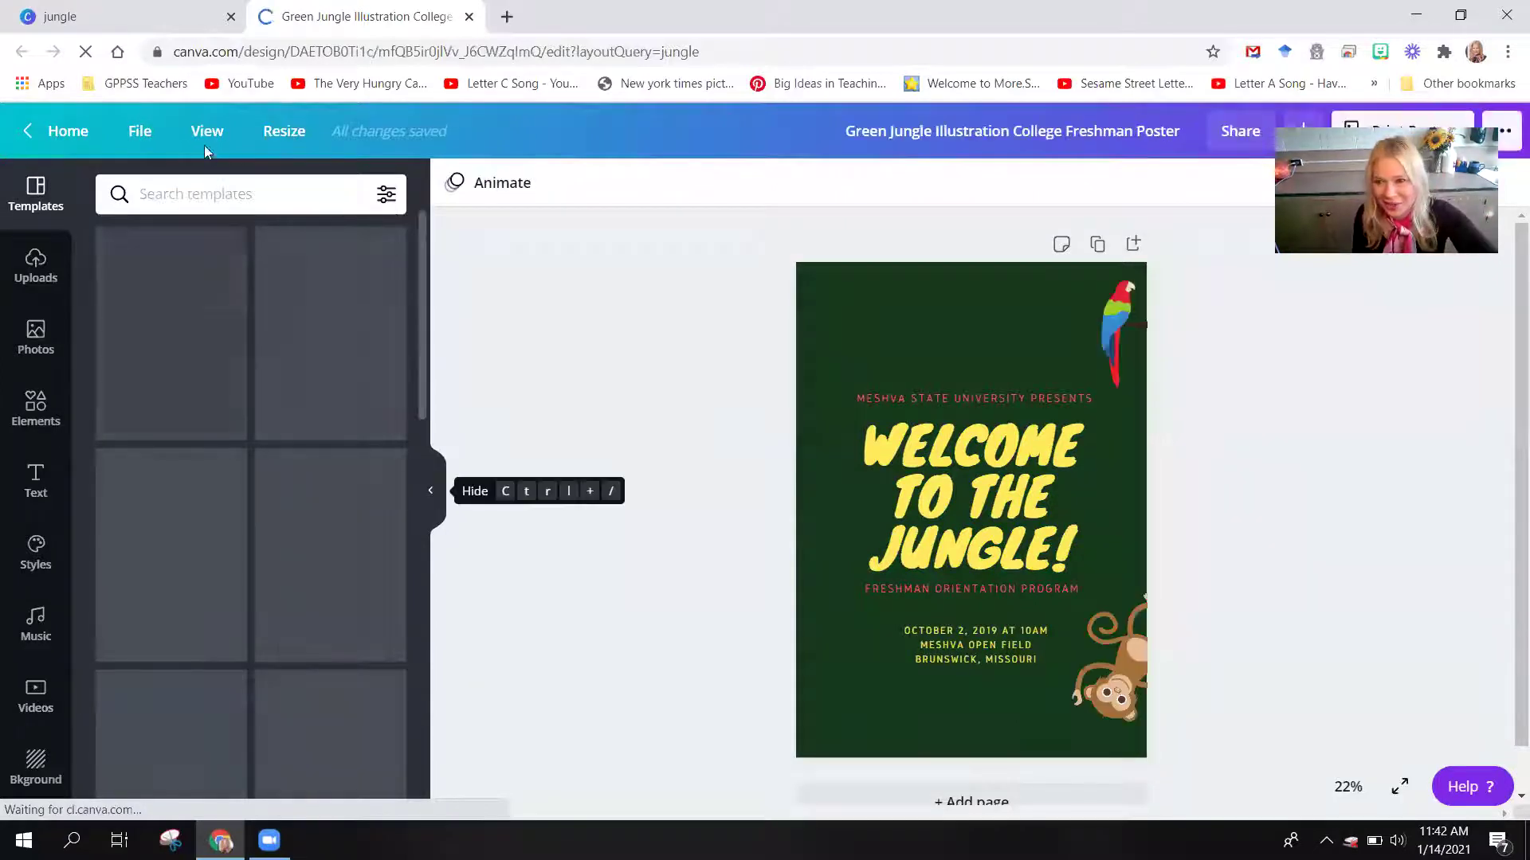
# Create a resized copy of the poster at 11 x 8.5 in.
pyautogui.click(279, 135)
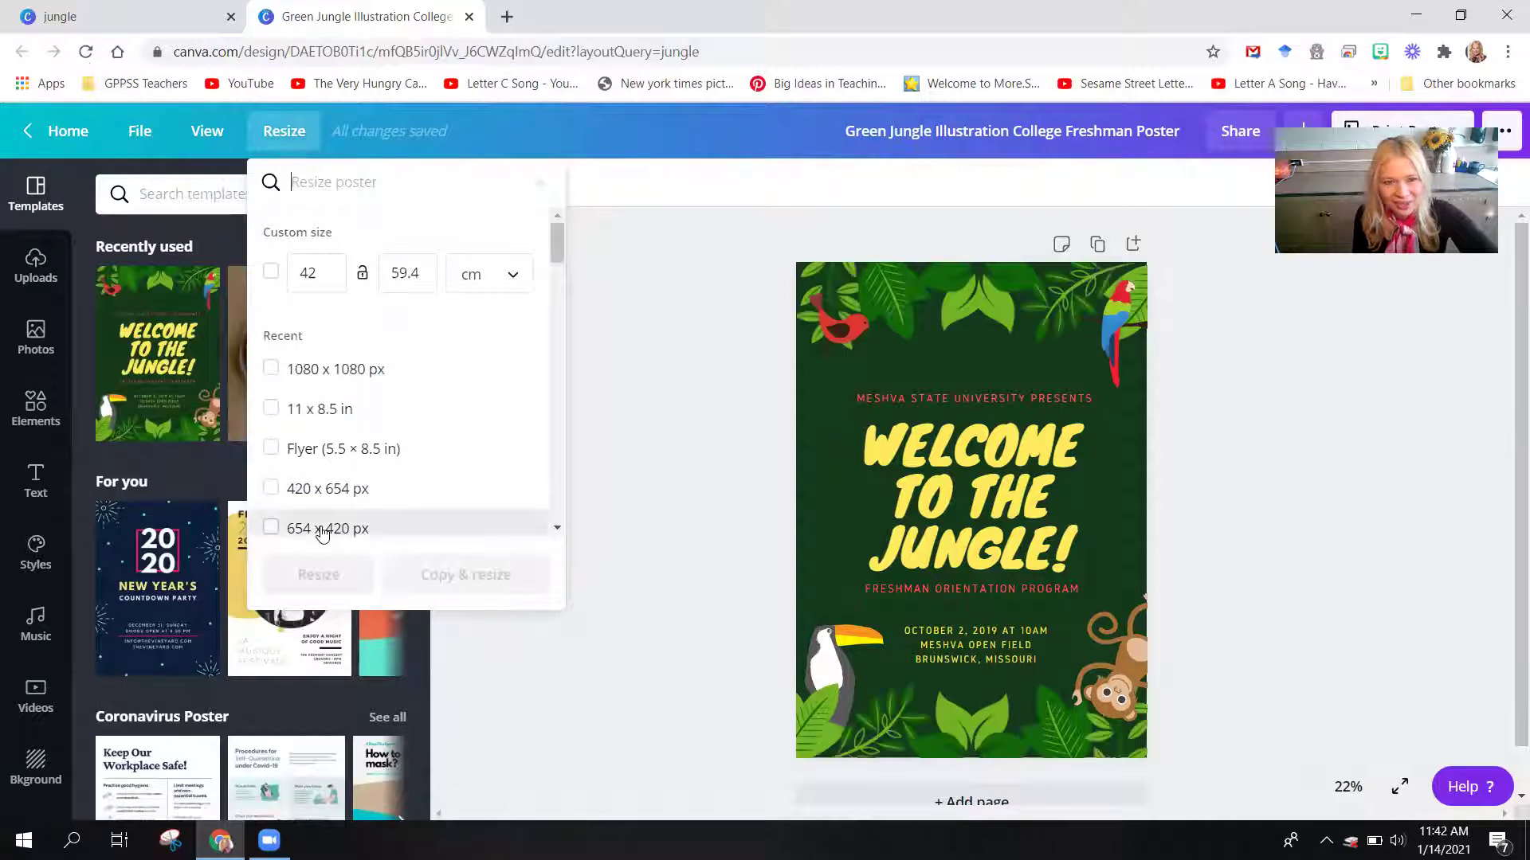
pyautogui.click(322, 530)
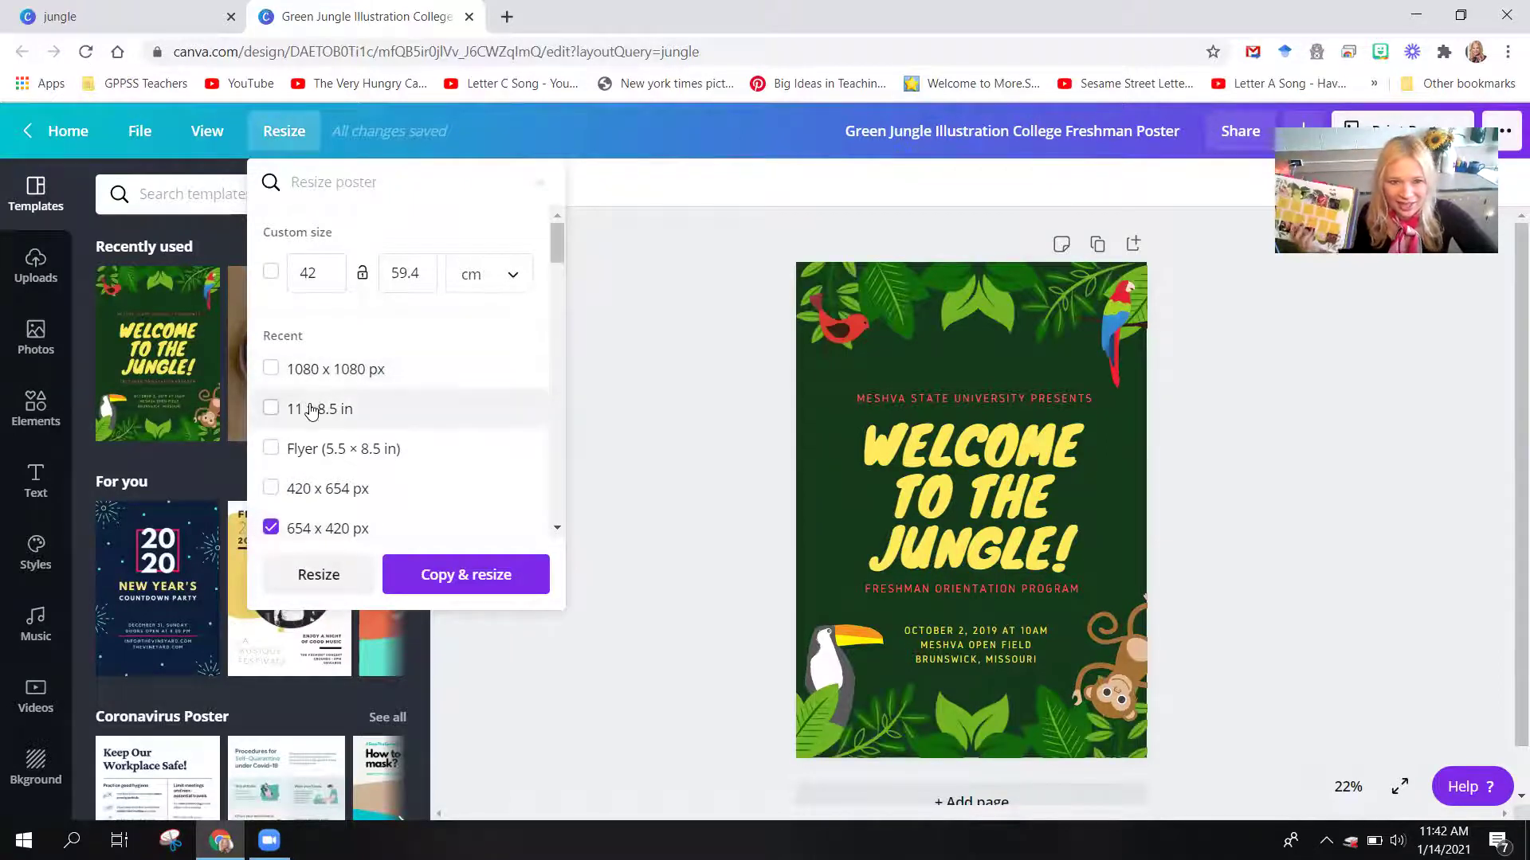
pyautogui.click(312, 410)
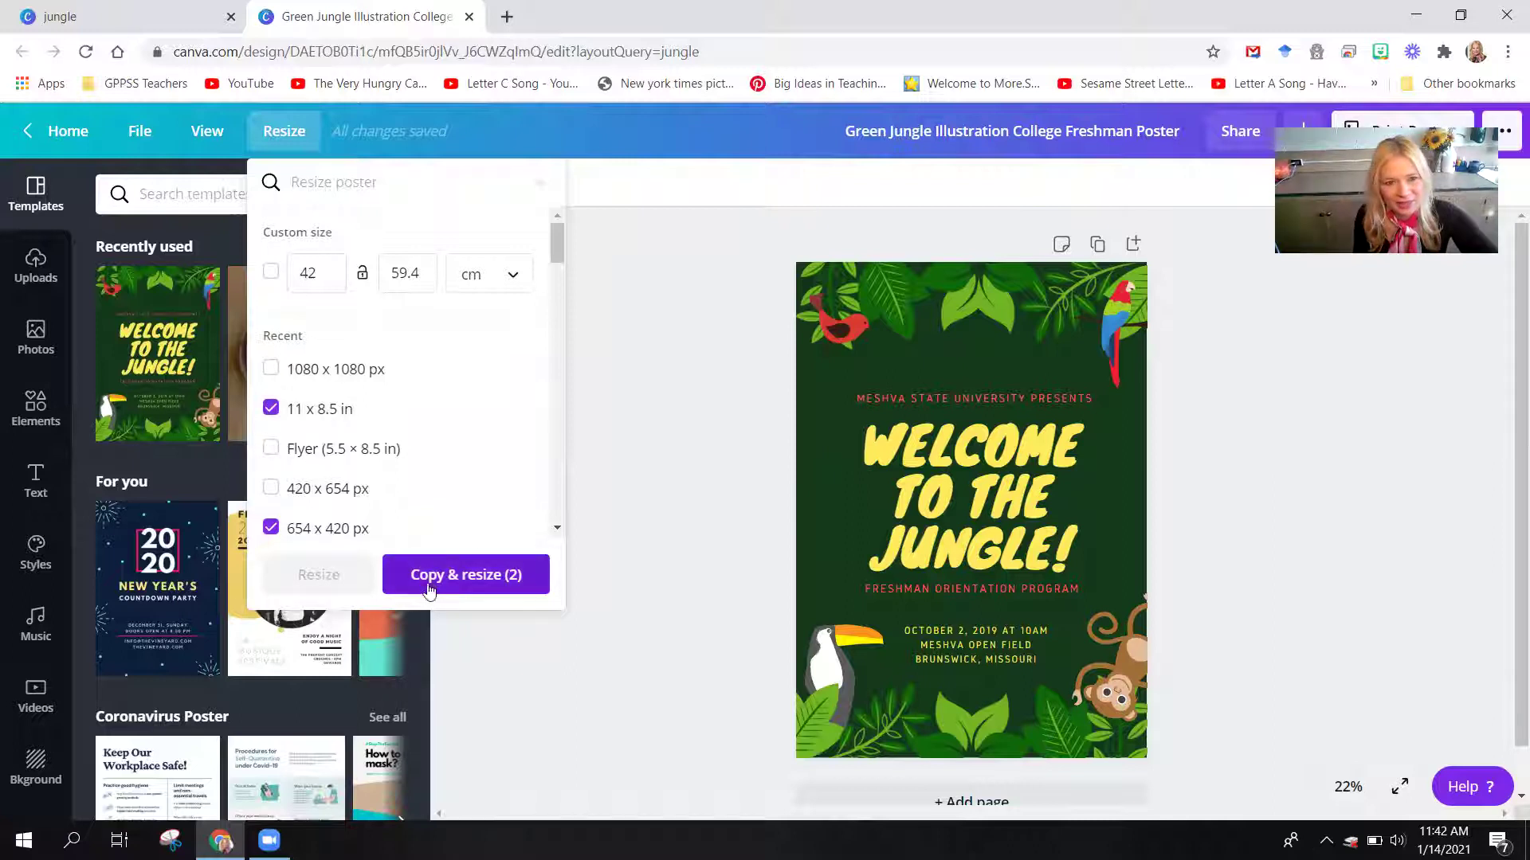
pyautogui.click(271, 528)
pyautogui.click(451, 578)
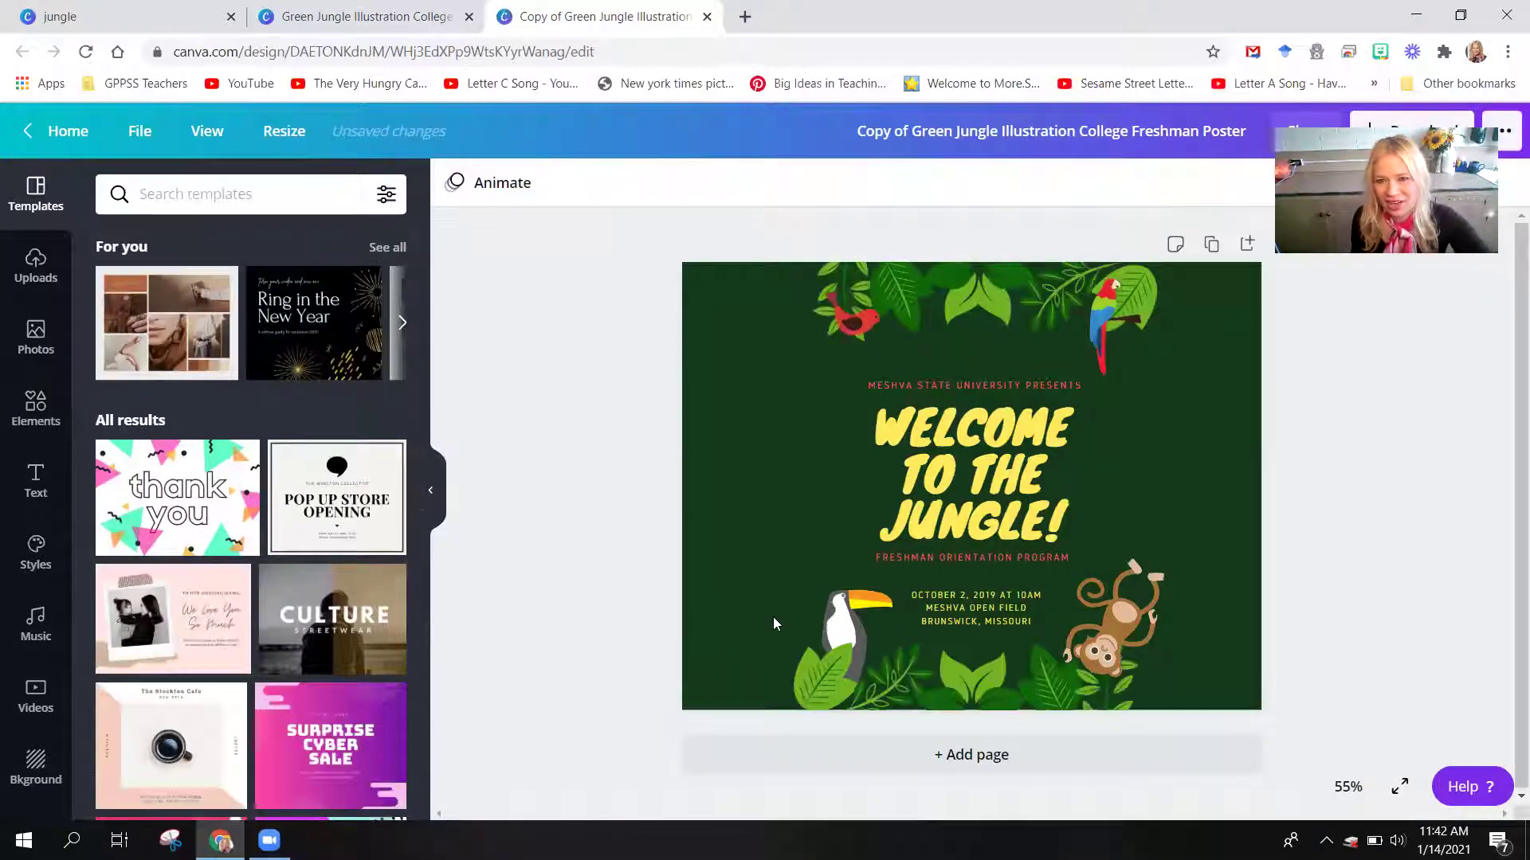
# Delete all the text from the copied poster: the title, the presenter line, the programme line and the date and location block.
pyautogui.click(962, 516)
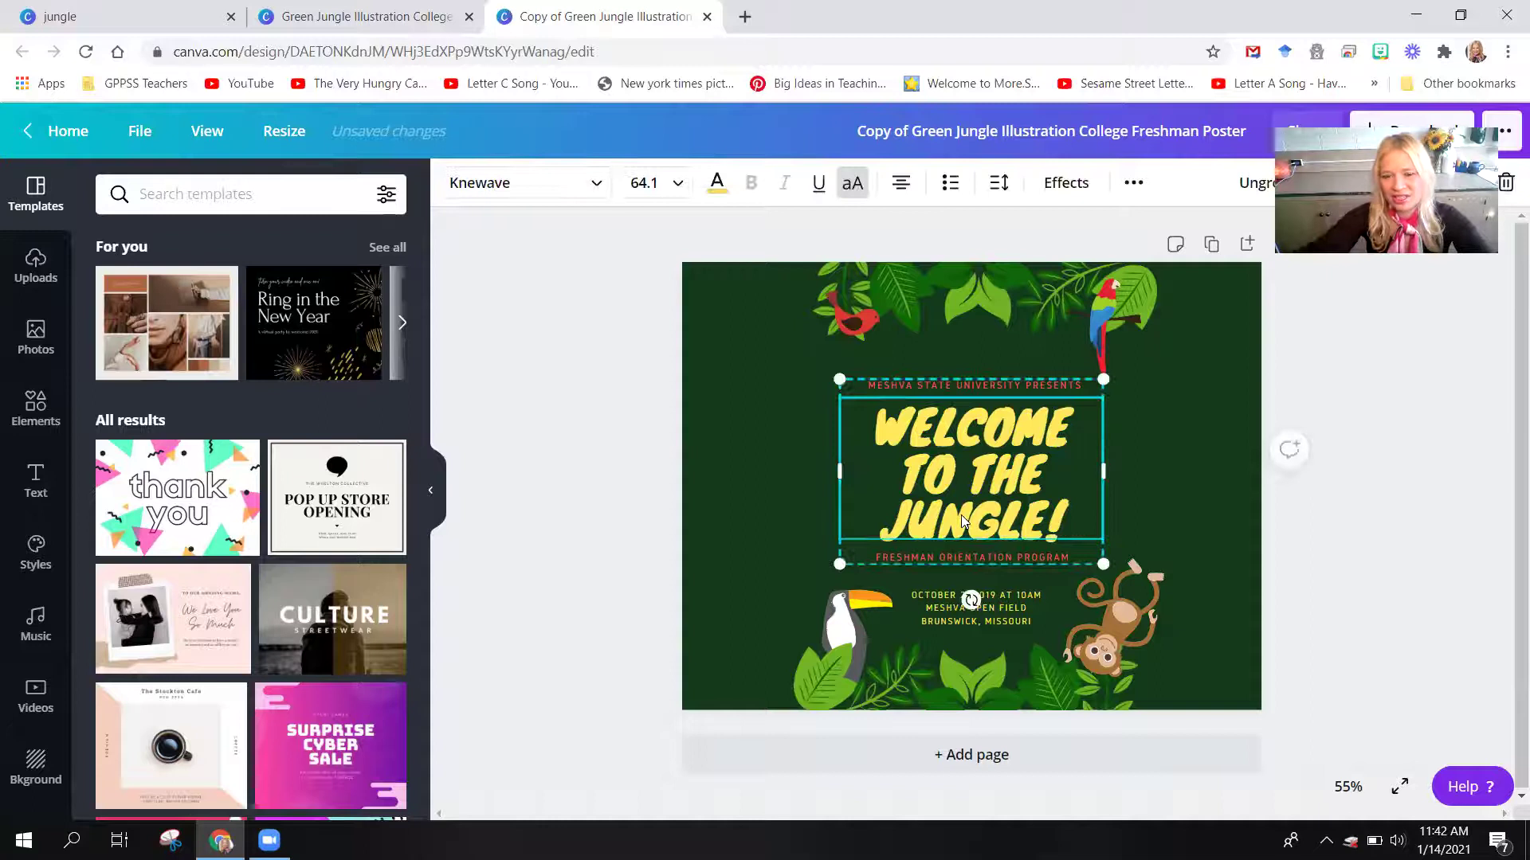
pyautogui.press('Delete')
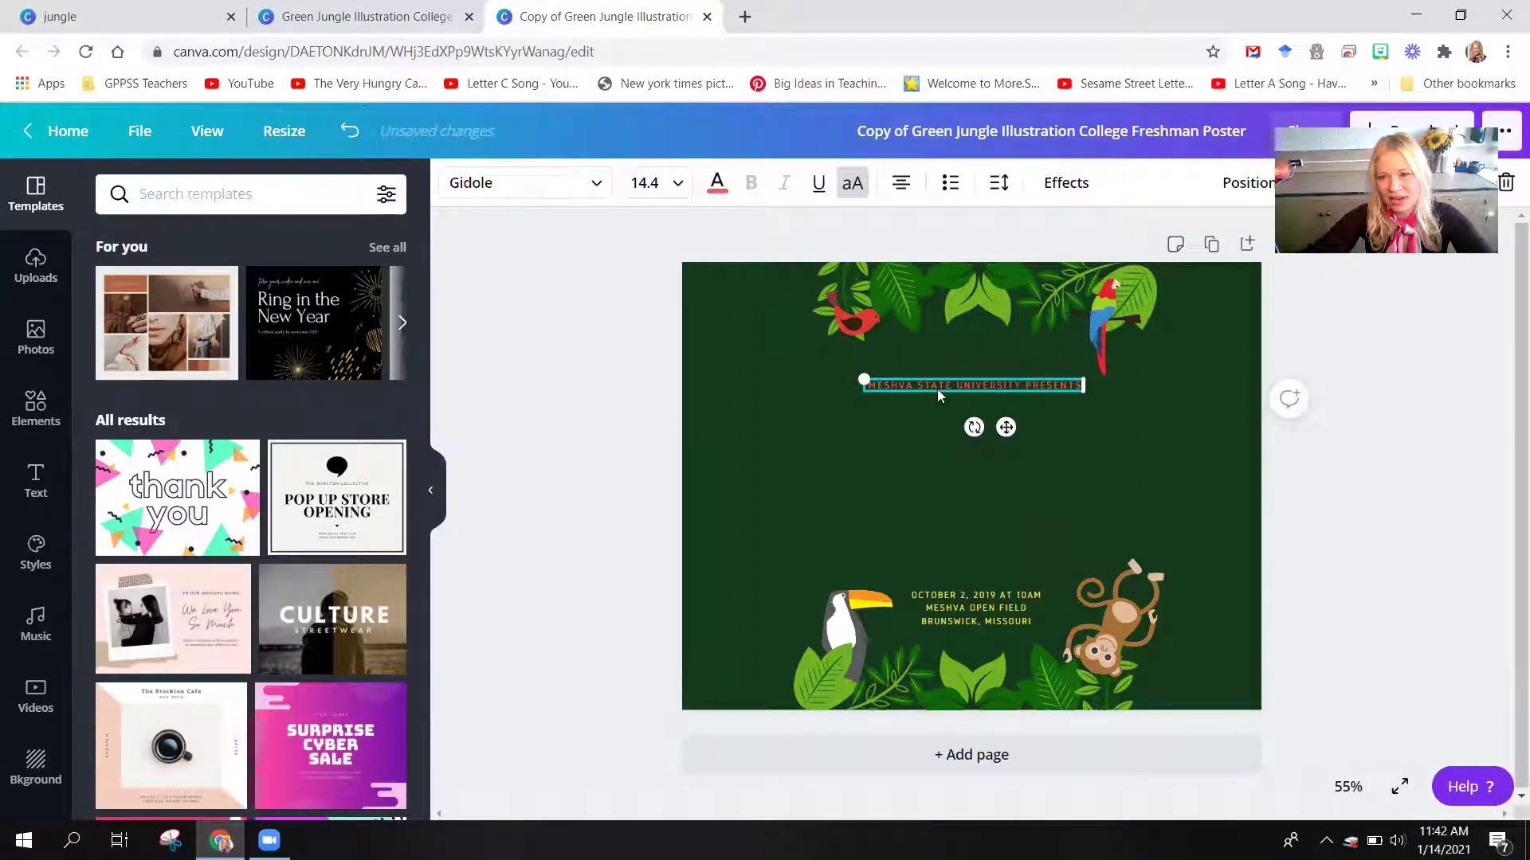
pyautogui.press('Delete')
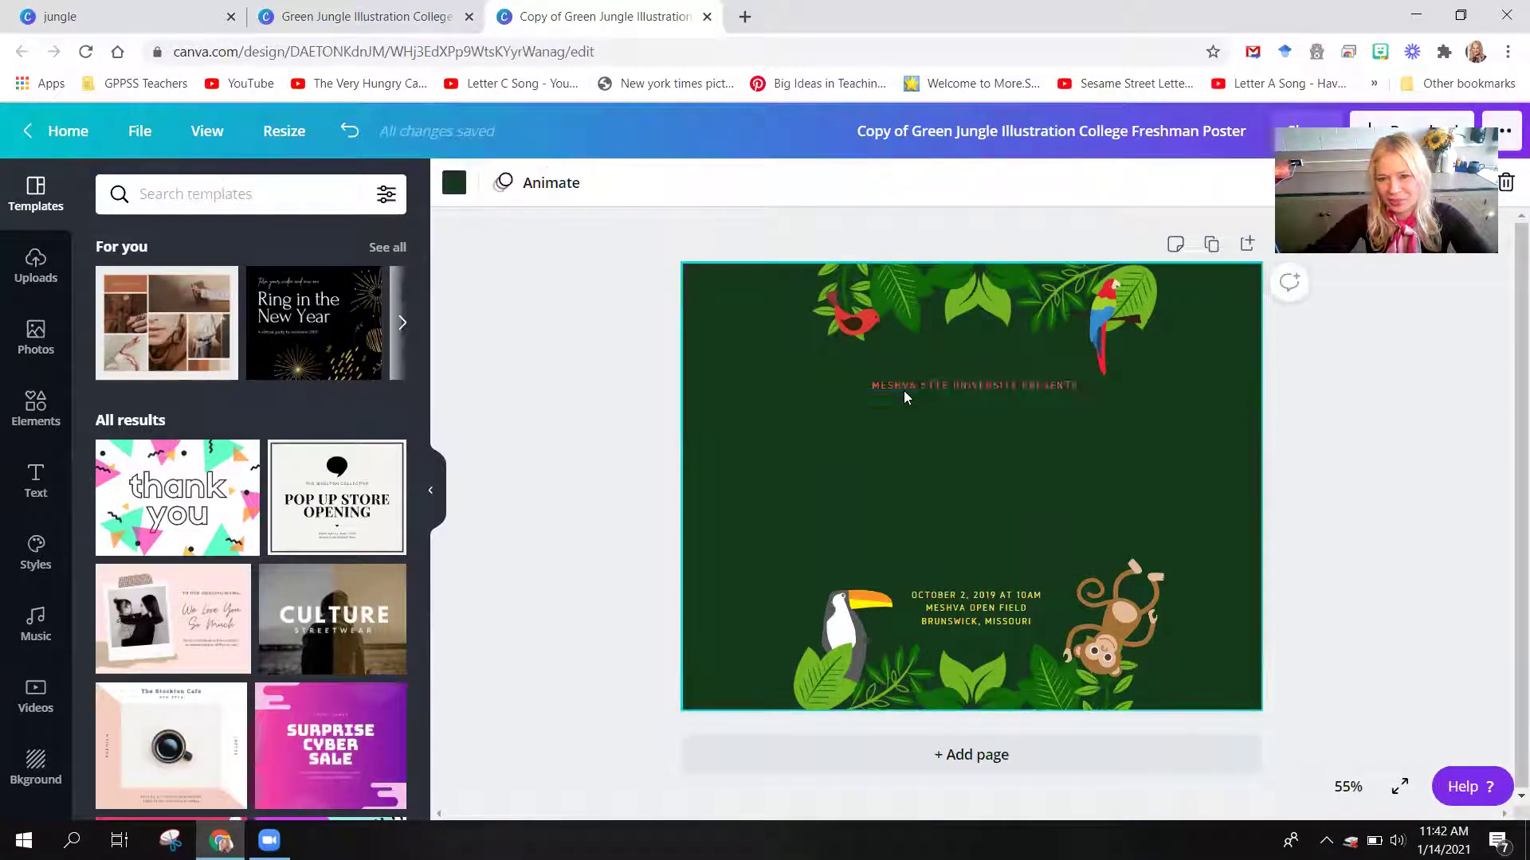
pyautogui.click(903, 389)
pyautogui.press('Delete')
pyautogui.click(945, 626)
pyautogui.press('Delete')
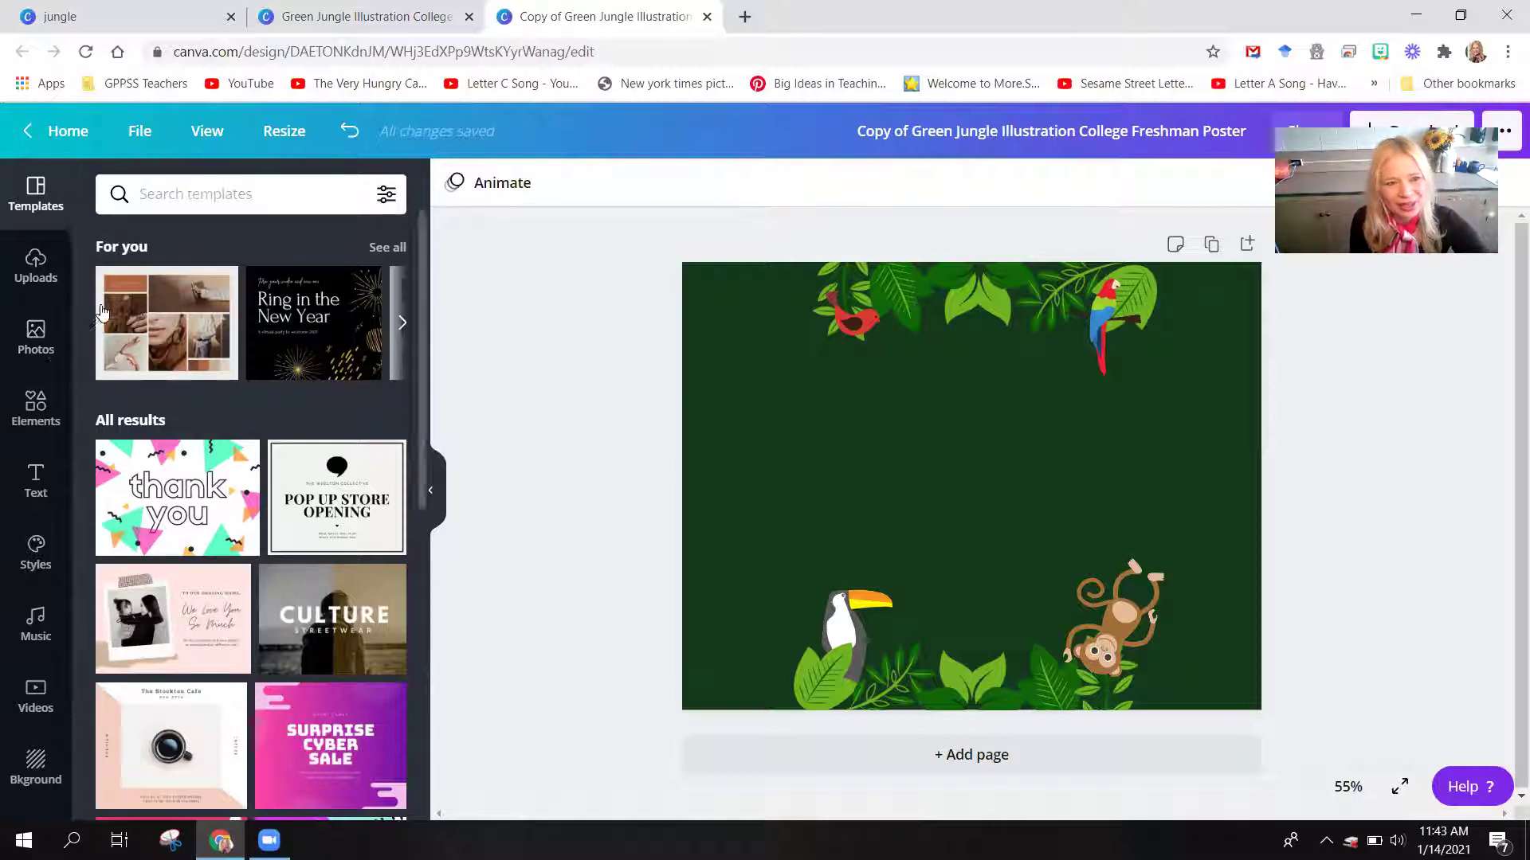
# Add the recently used square shape, shrink it and place it near the page's left edge, below the red bird.
pyautogui.click(30, 420)
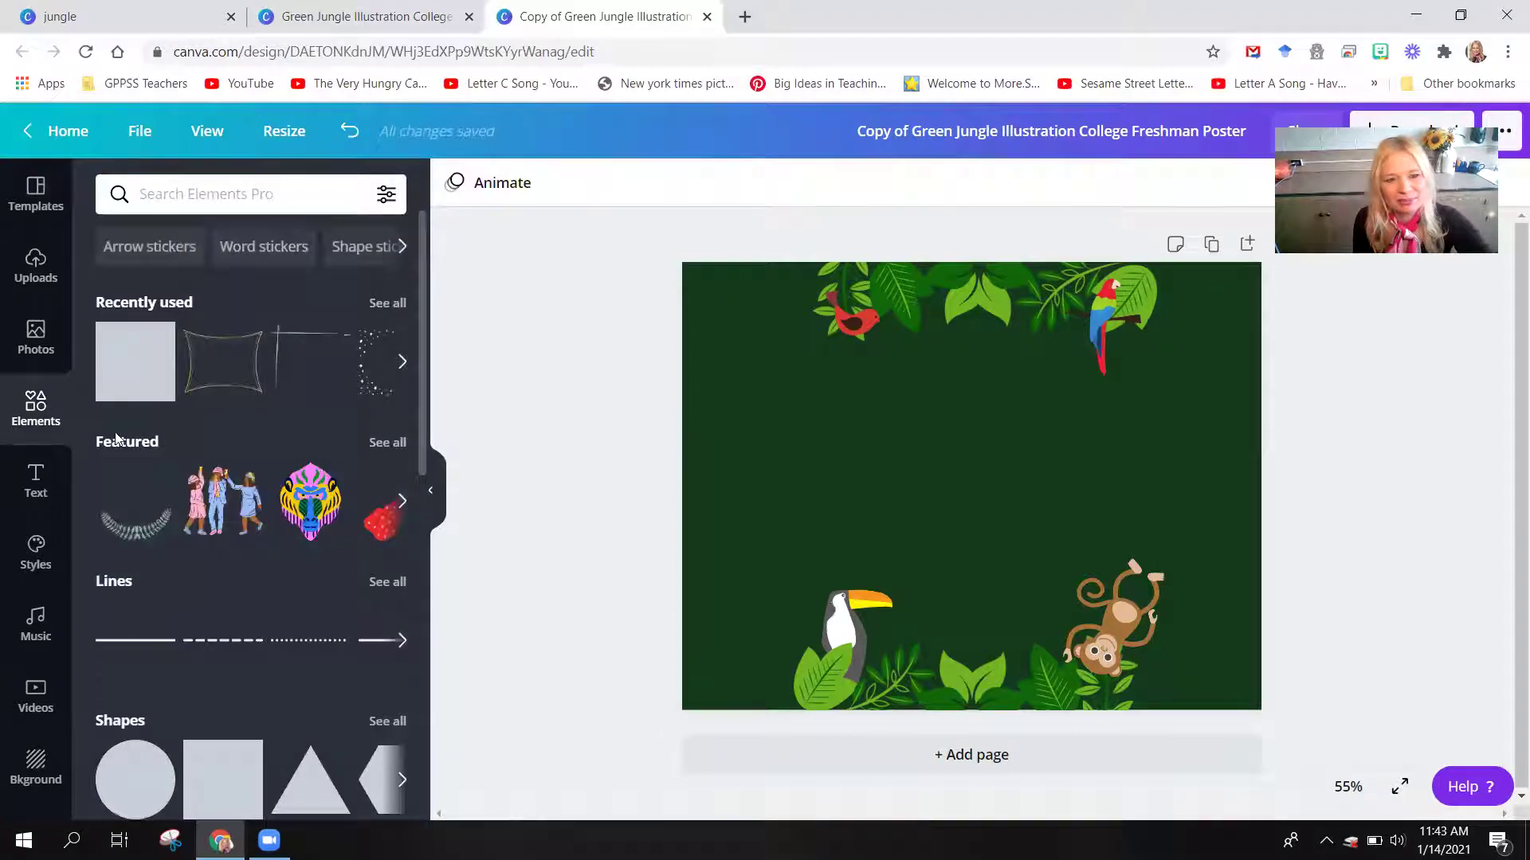
pyautogui.click(119, 369)
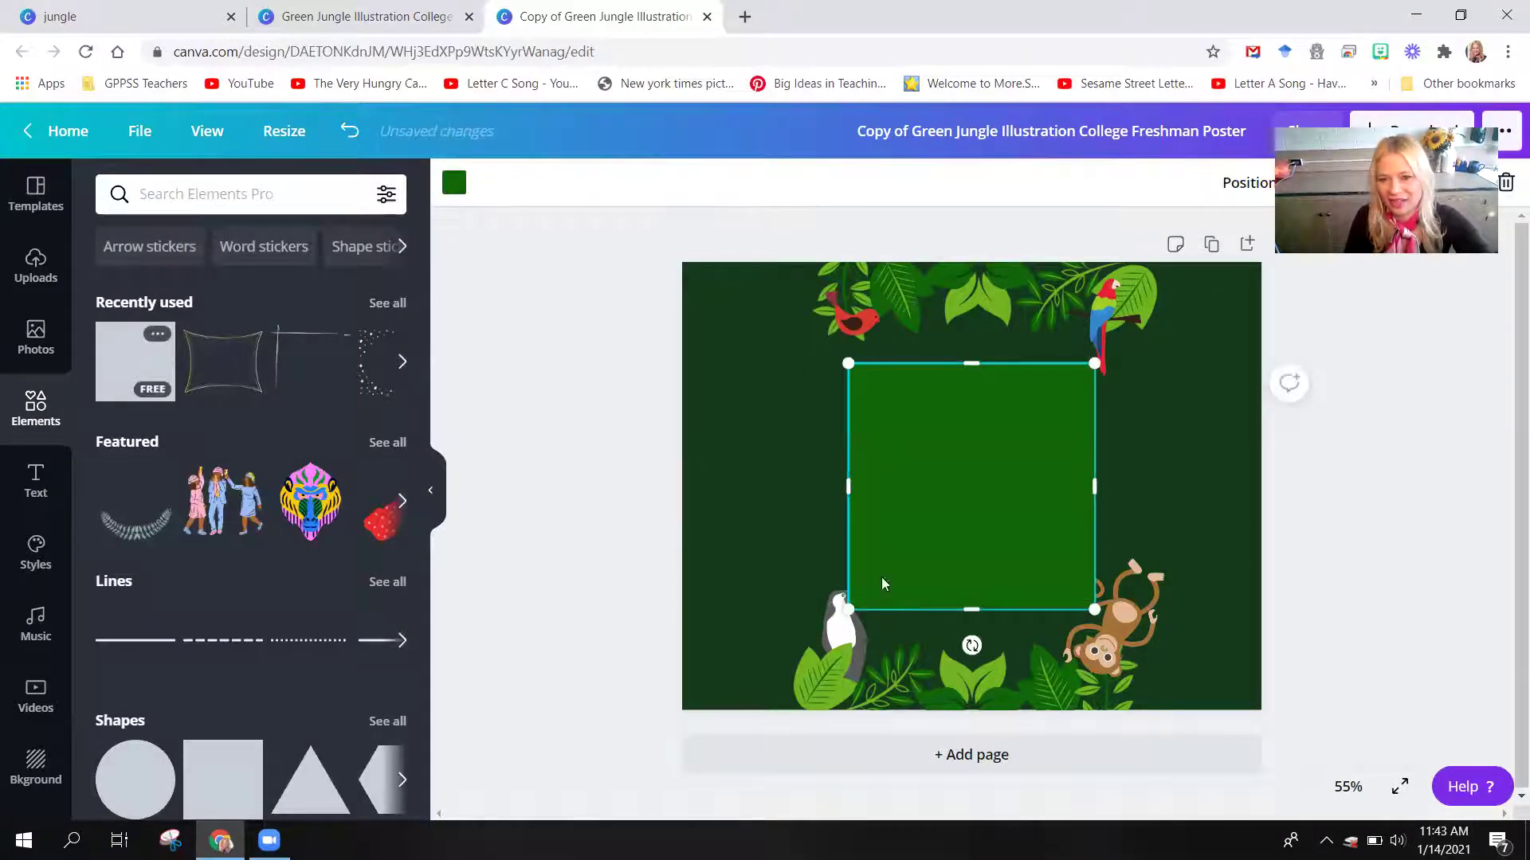
pyautogui.moveTo(848, 363); pyautogui.dragTo(756, 400)
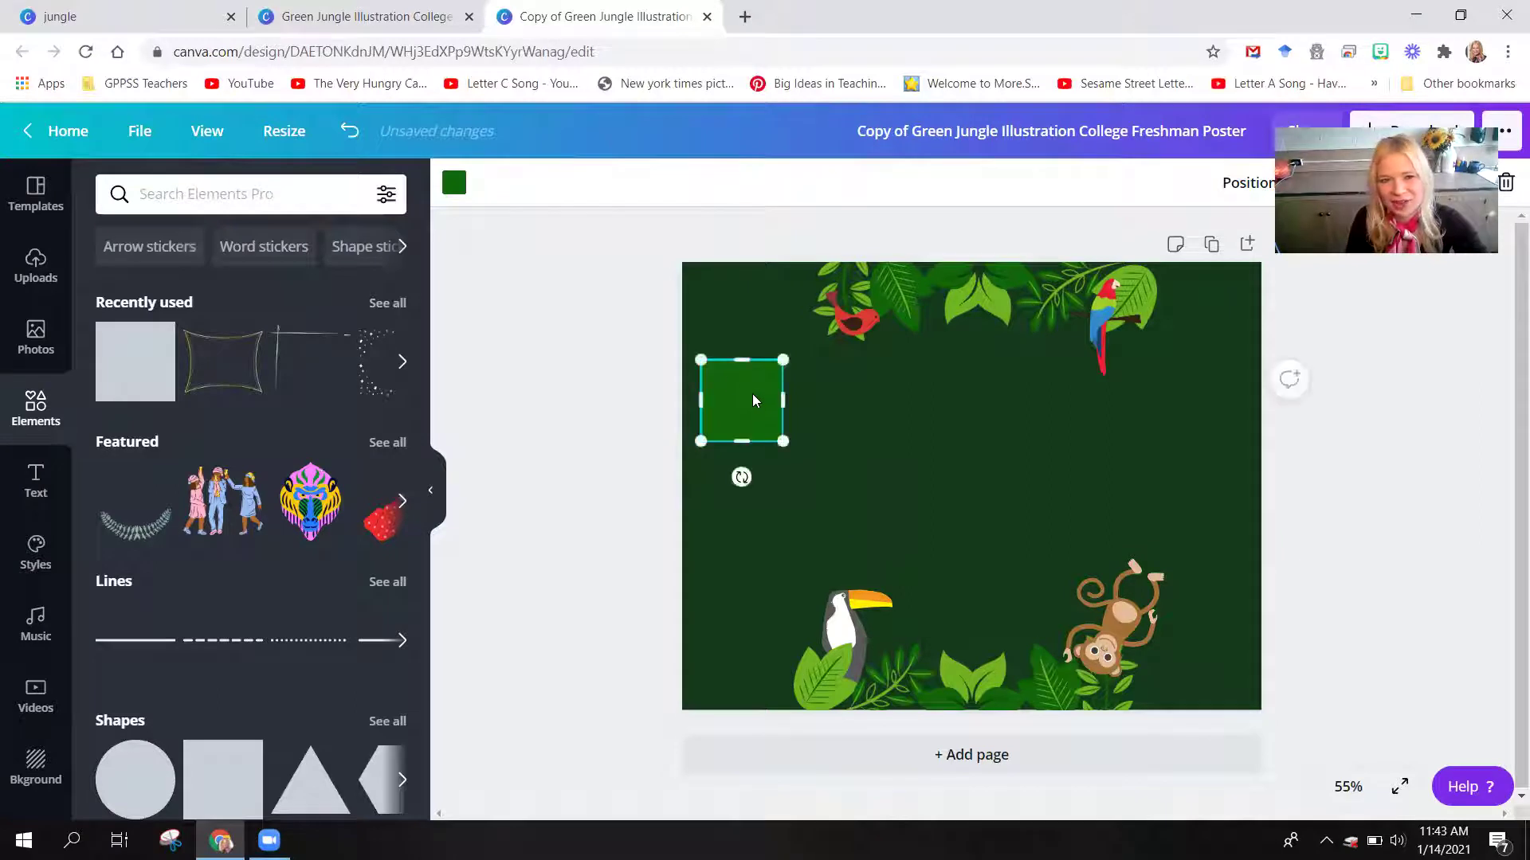
# Recolor the small square with the yellow document color.
pyautogui.click(454, 191)
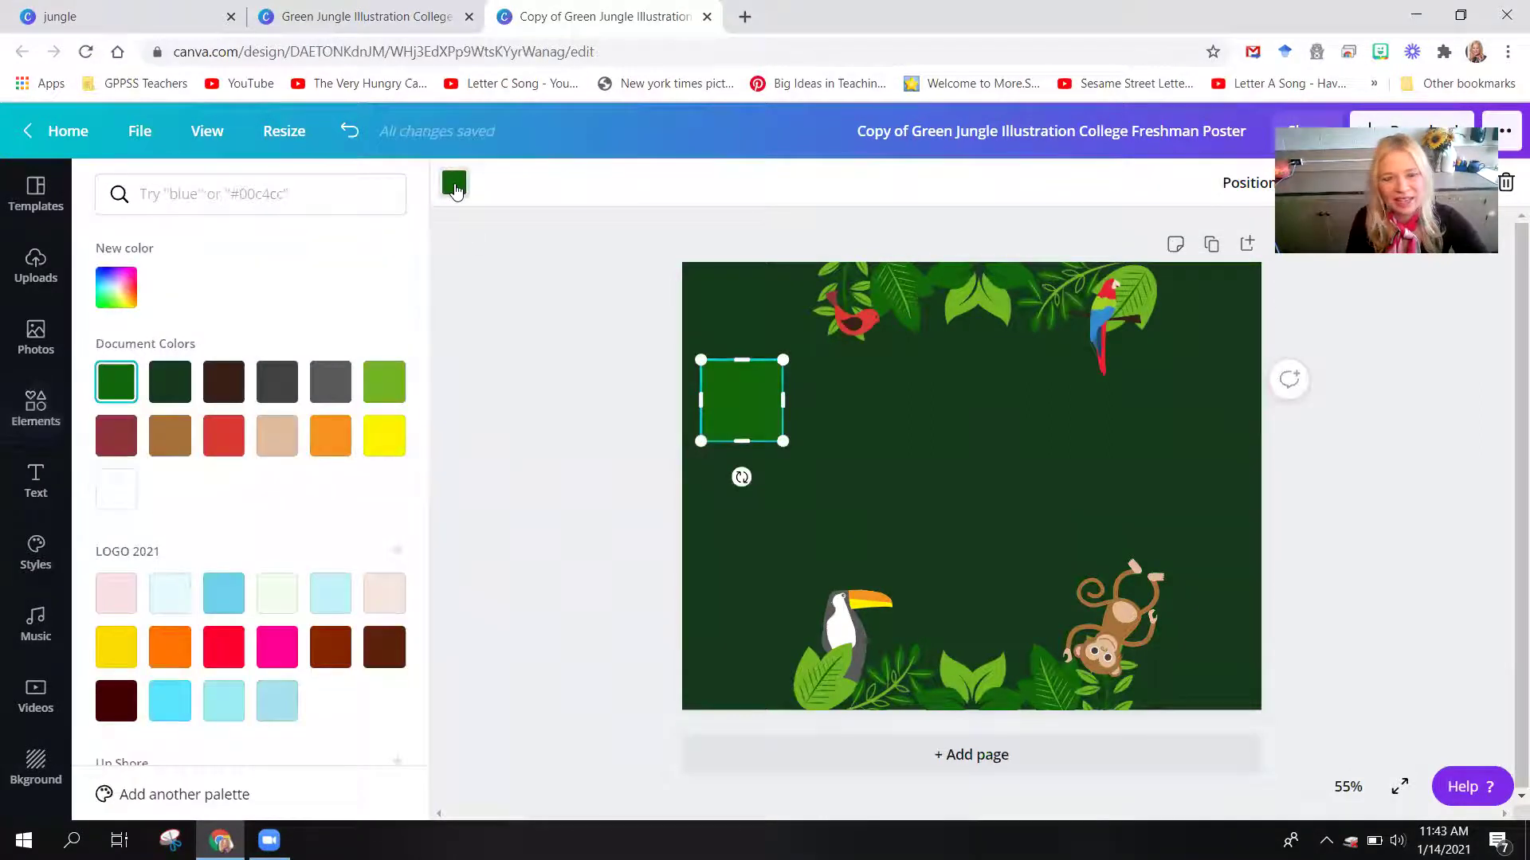
pyautogui.click(377, 448)
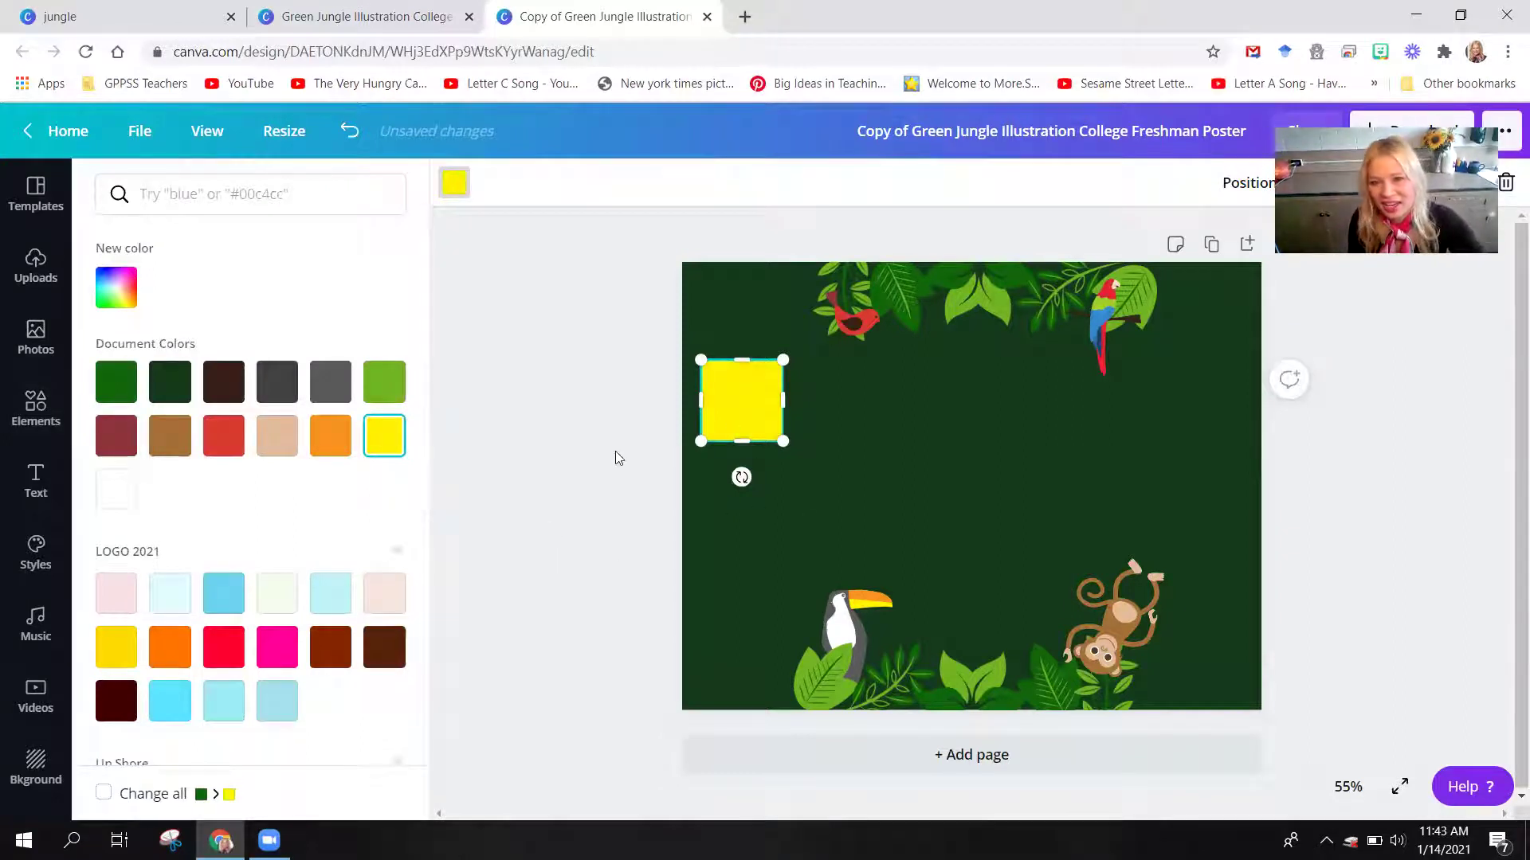
pyautogui.click(746, 528)
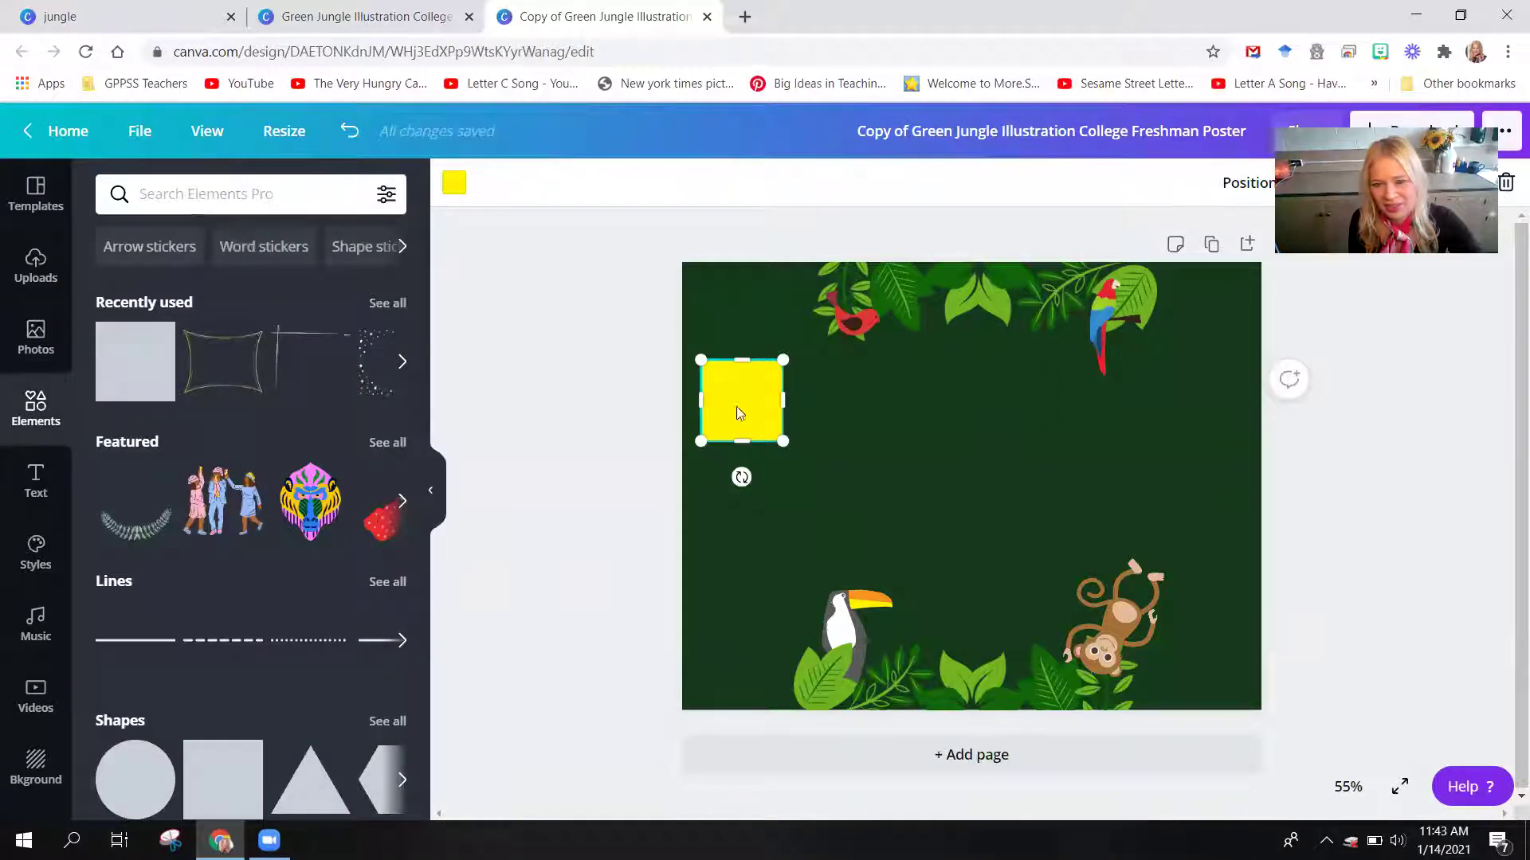
pyautogui.click(857, 396)
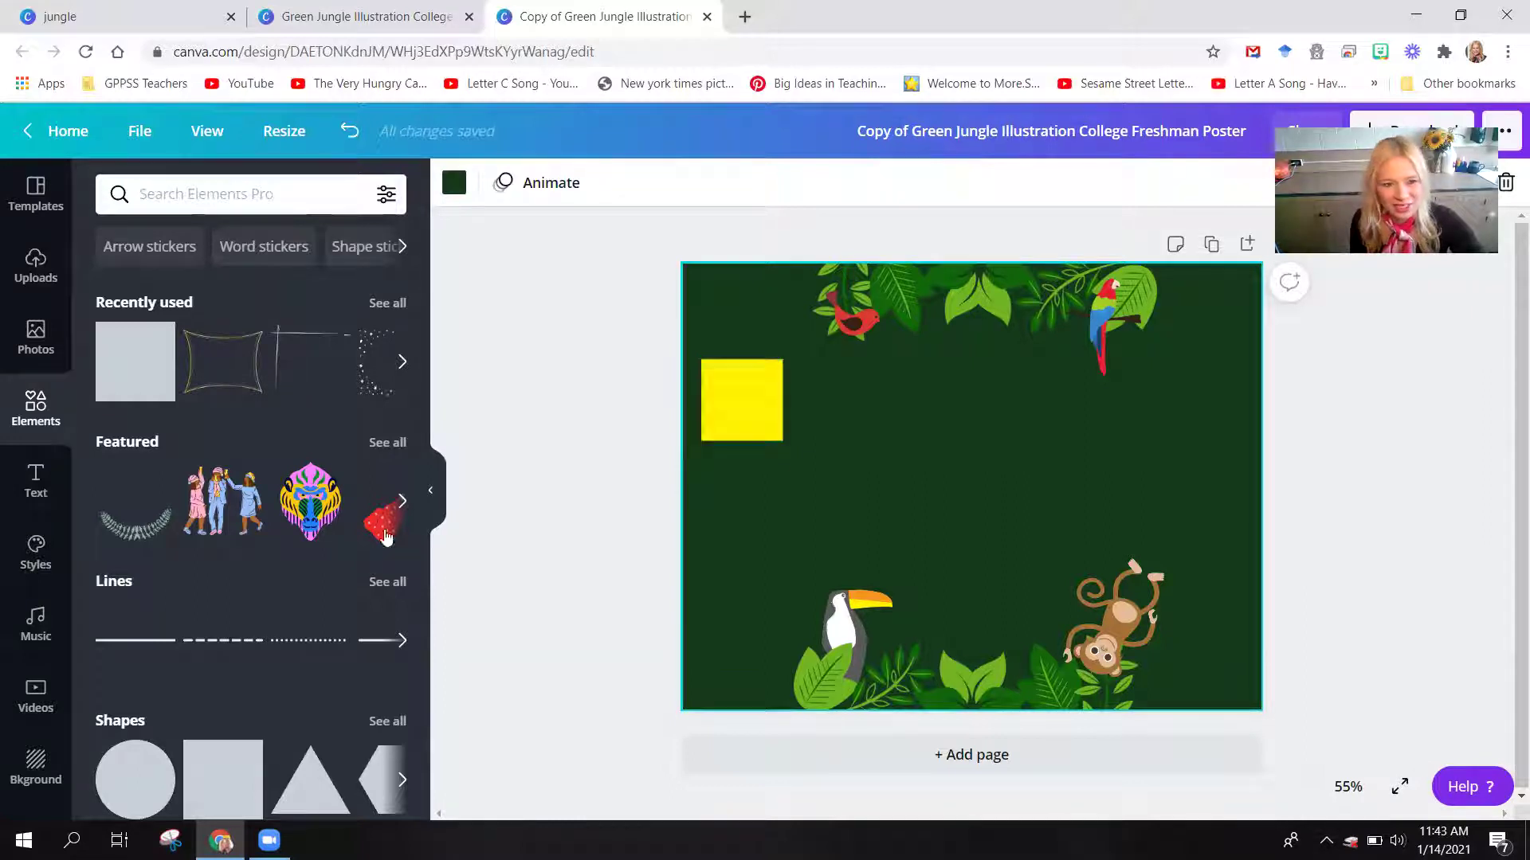
# Add a paragraph text box directly below the yellow square.
pyautogui.click(36, 494)
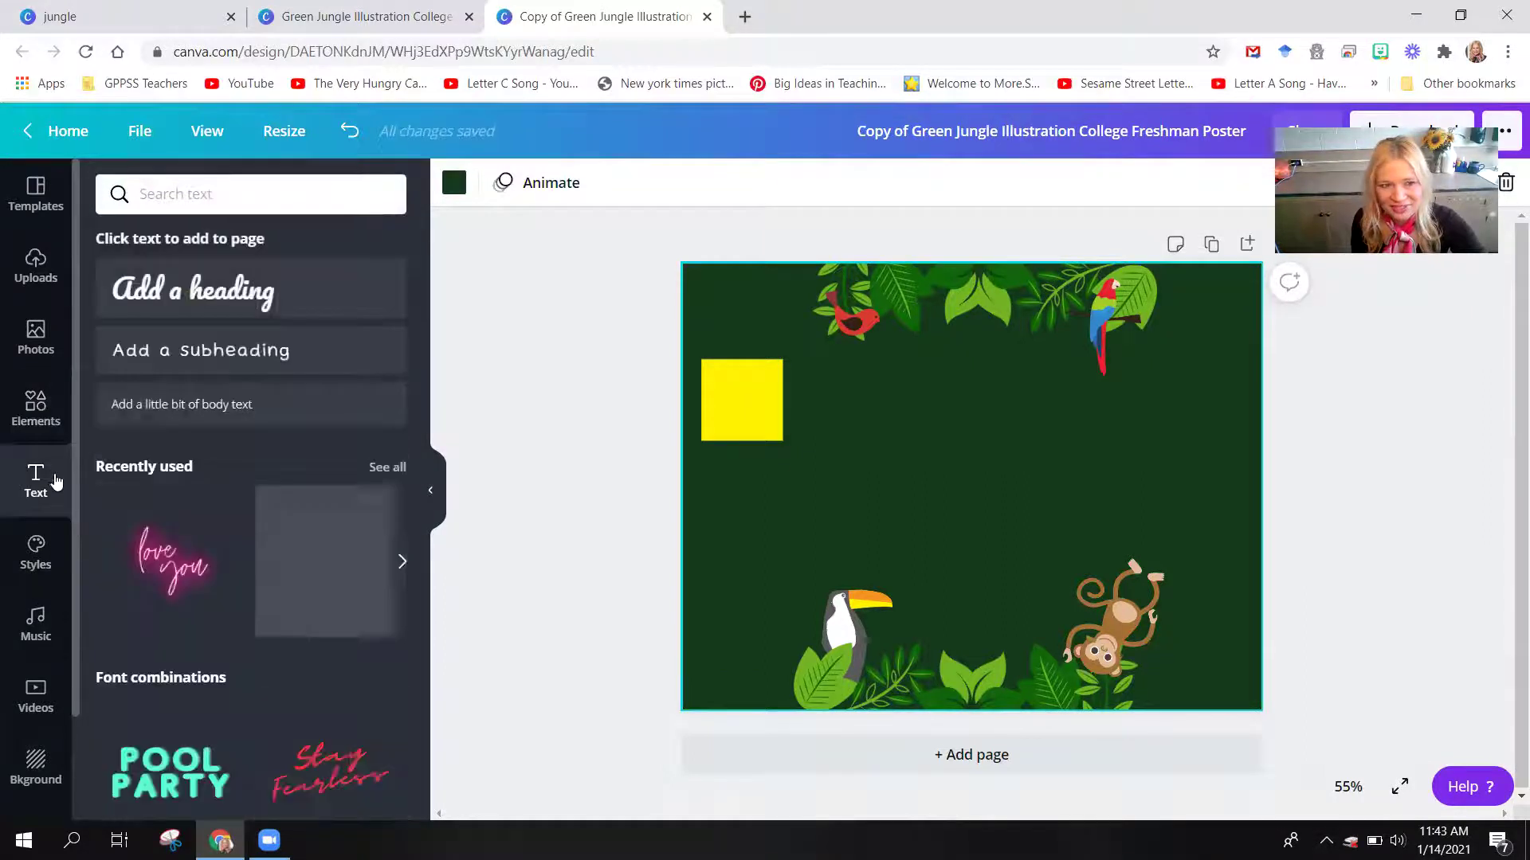
pyautogui.click(733, 409)
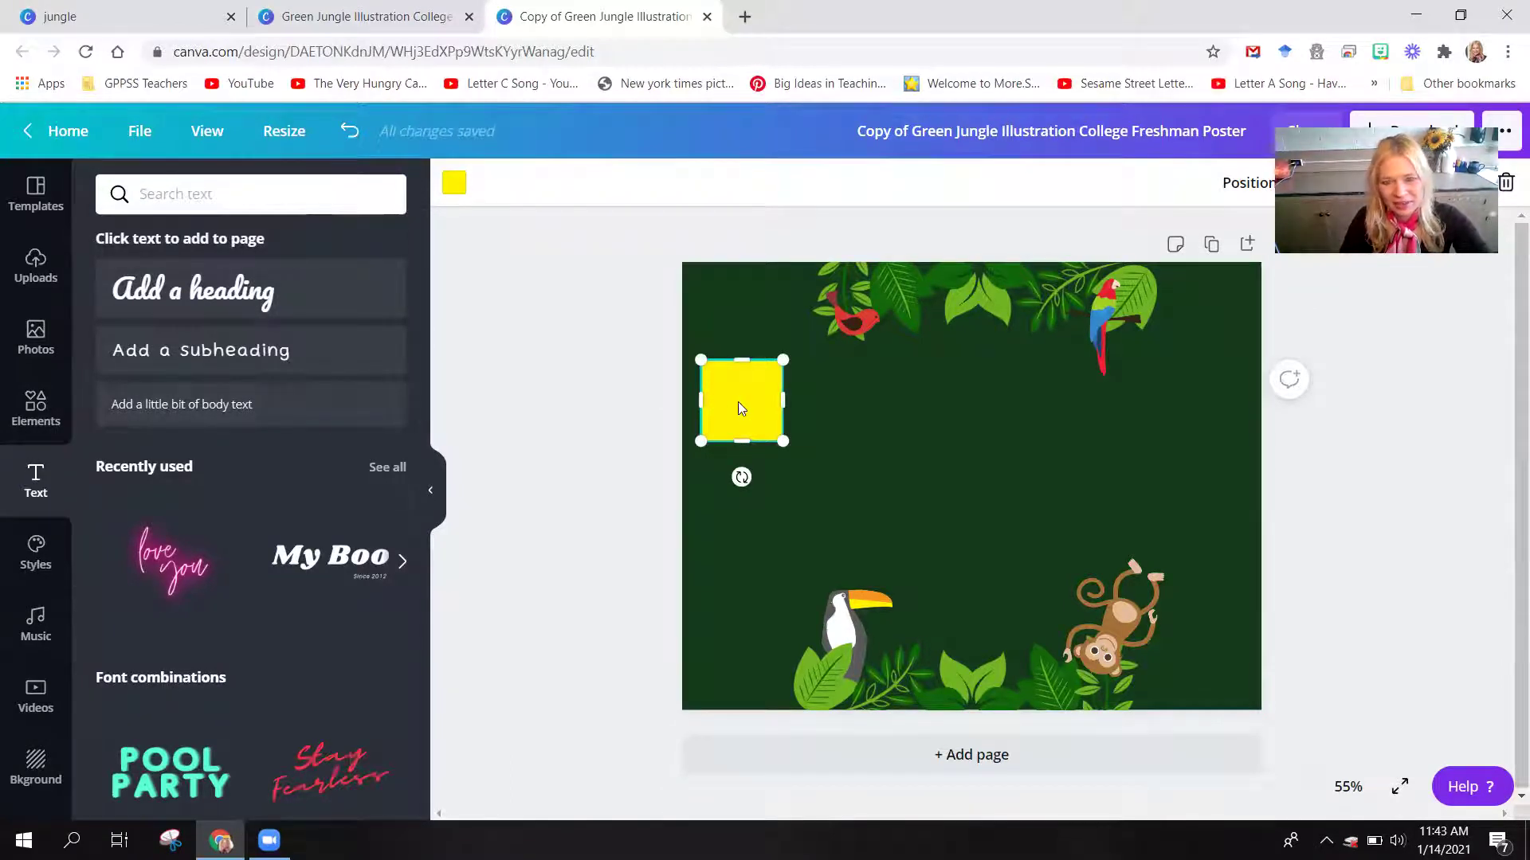
pyautogui.press('t')
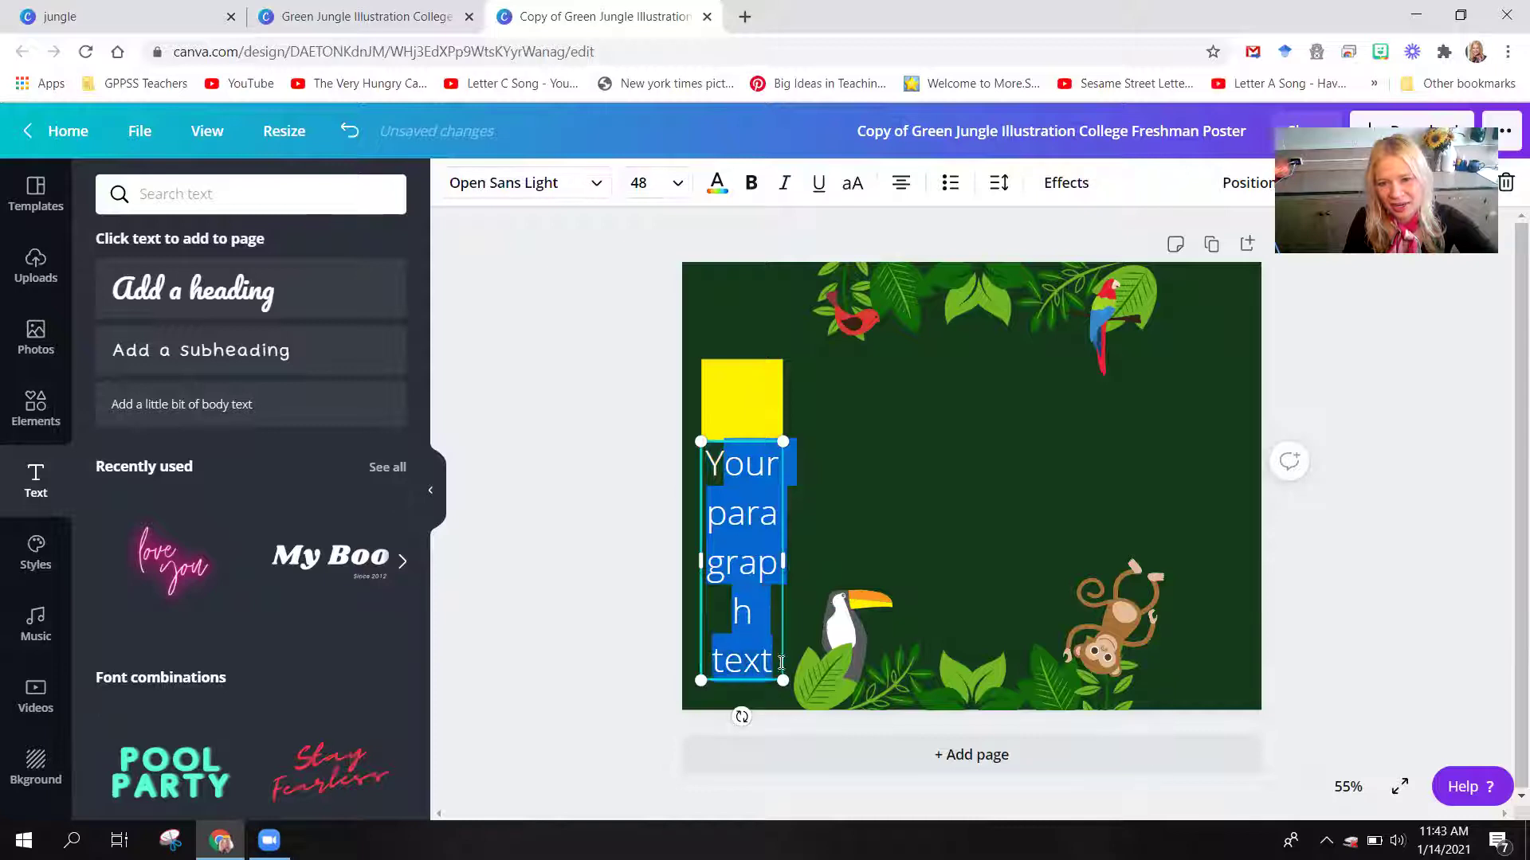
# Set the font of the whole placeholder text to Hollywood.
pyautogui.click(713, 471)
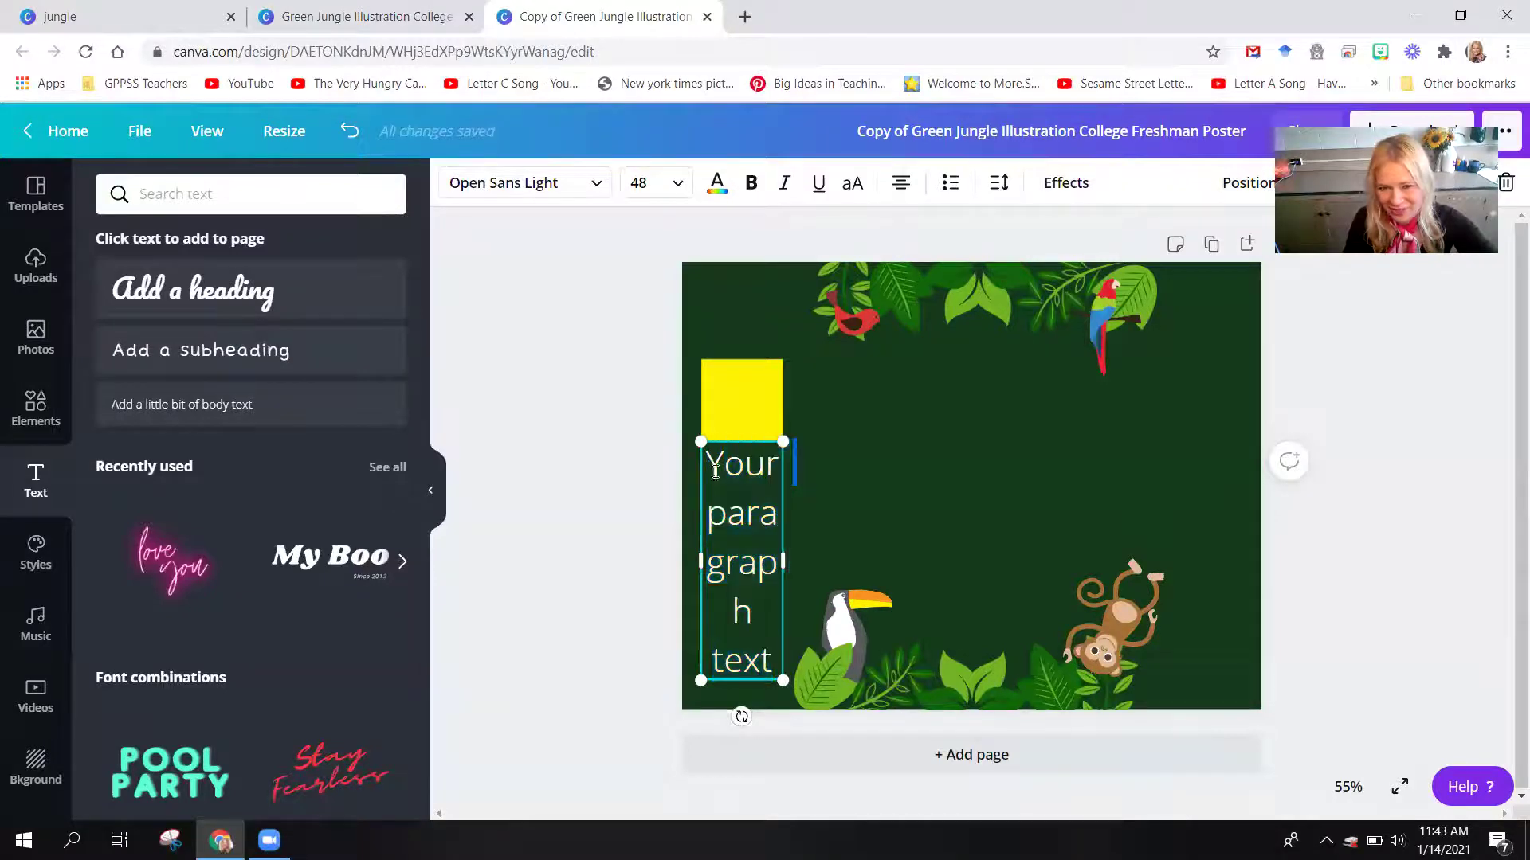
pyautogui.moveTo(713, 471); pyautogui.dragTo(774, 671)
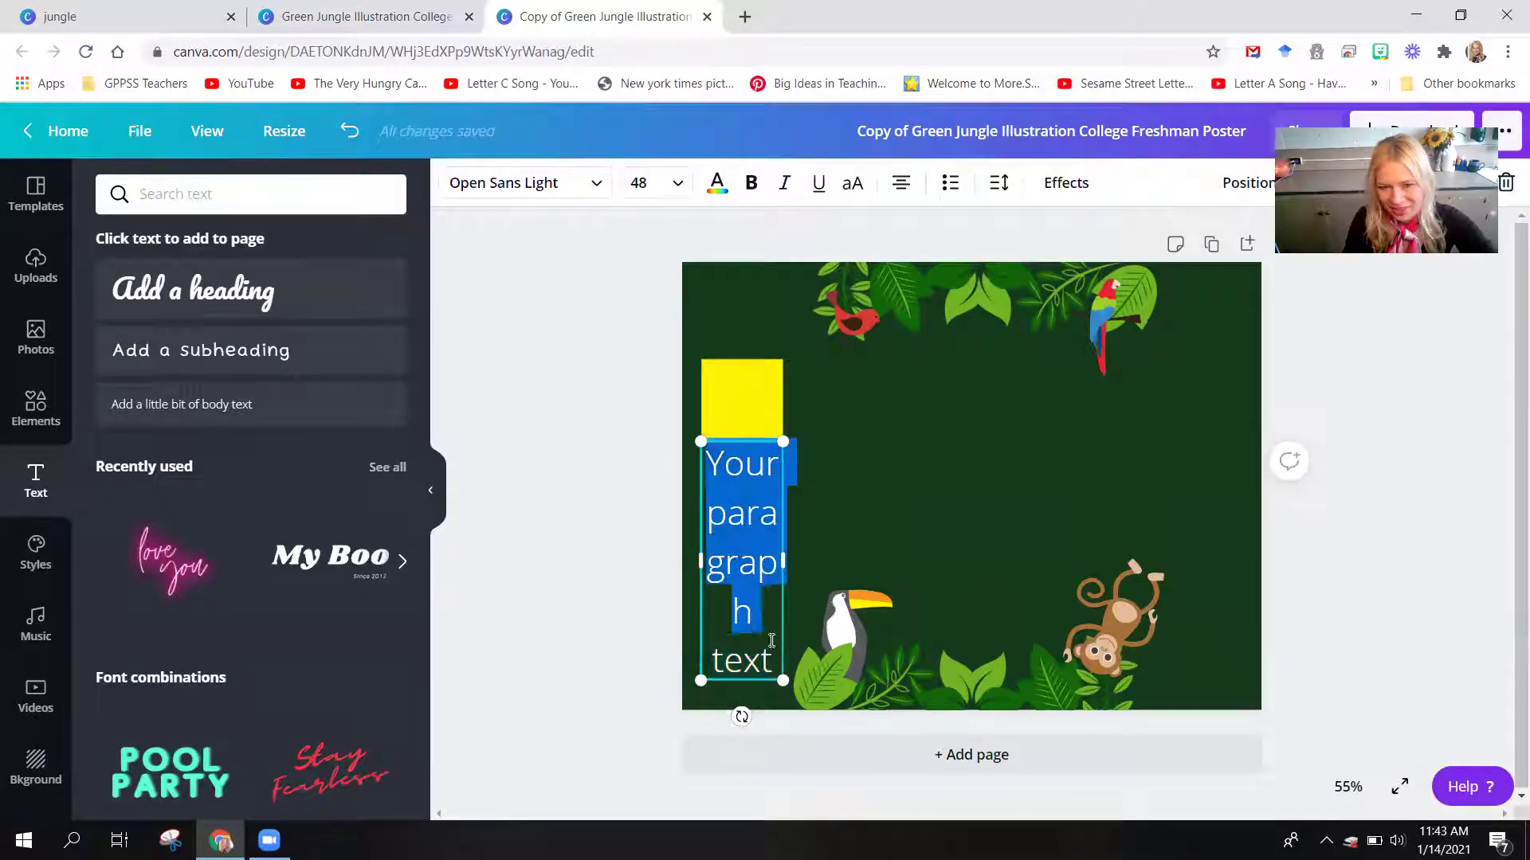
pyautogui.click(591, 185)
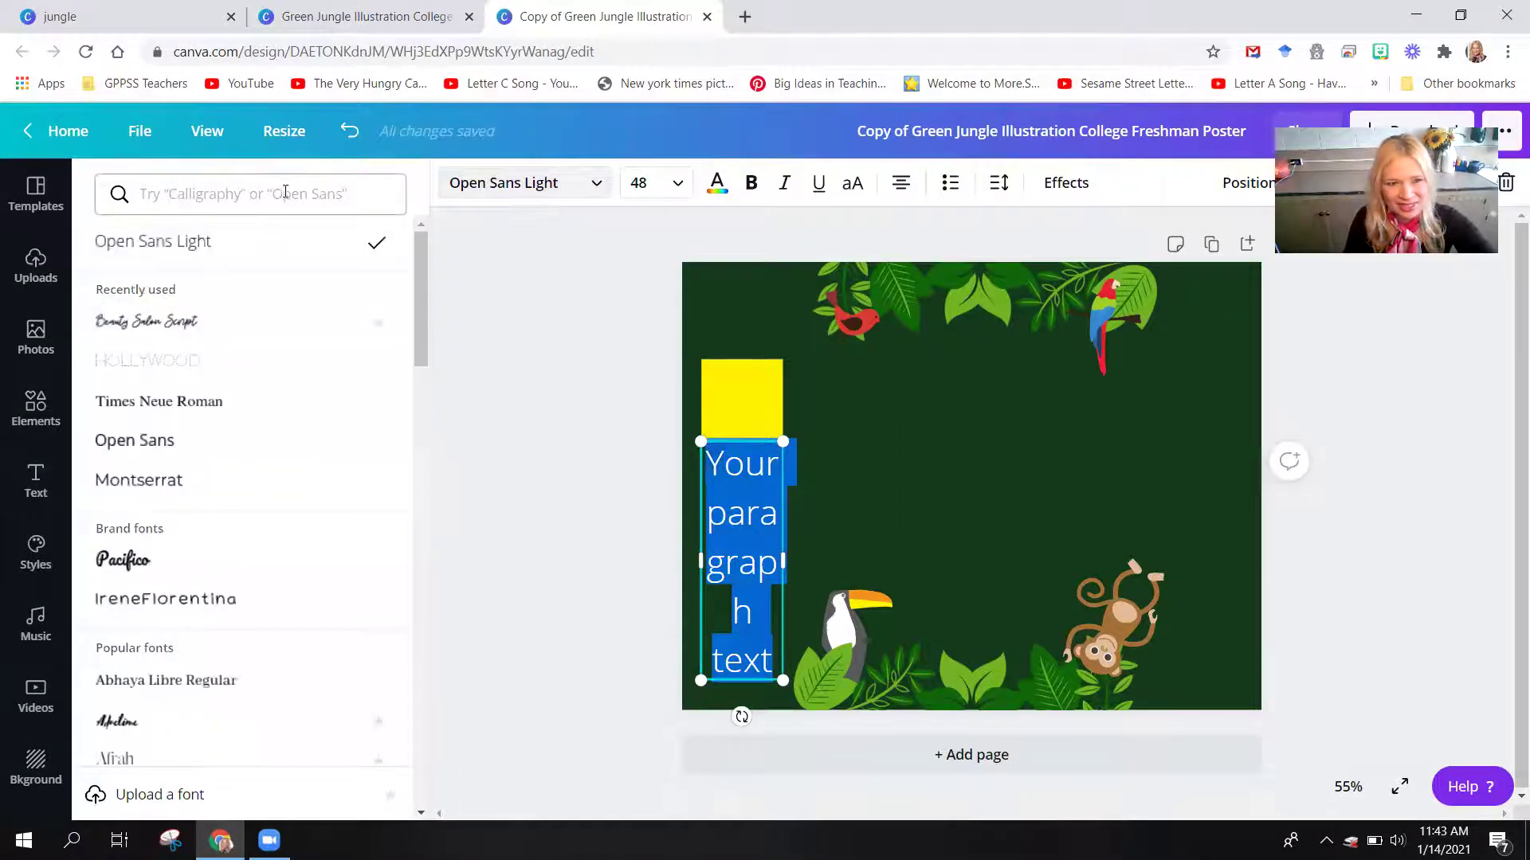
pyautogui.click(285, 185)
pyautogui.write('Hollywood')
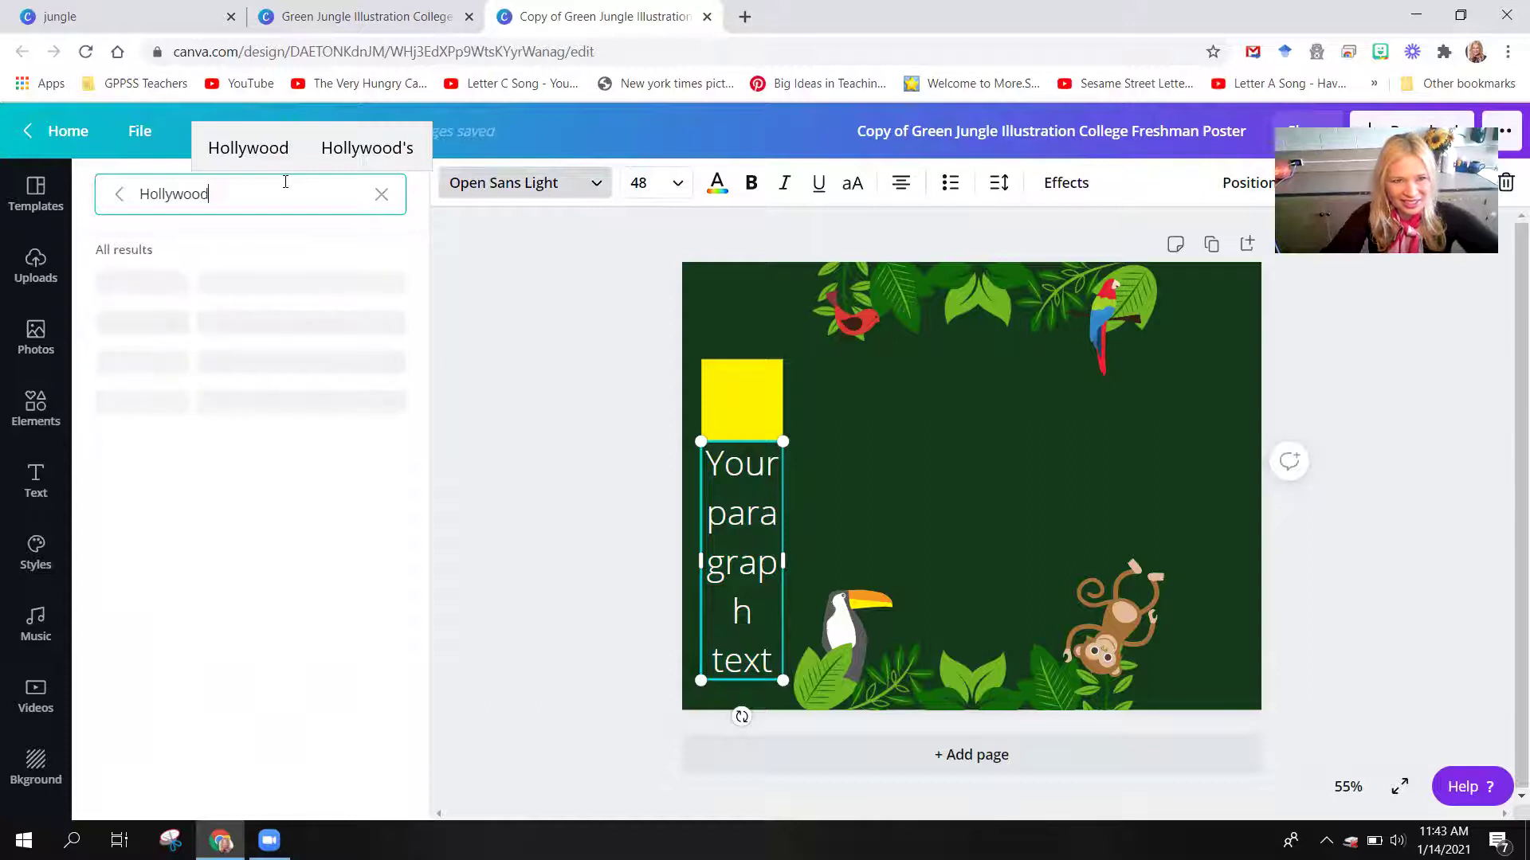
pyautogui.click(174, 285)
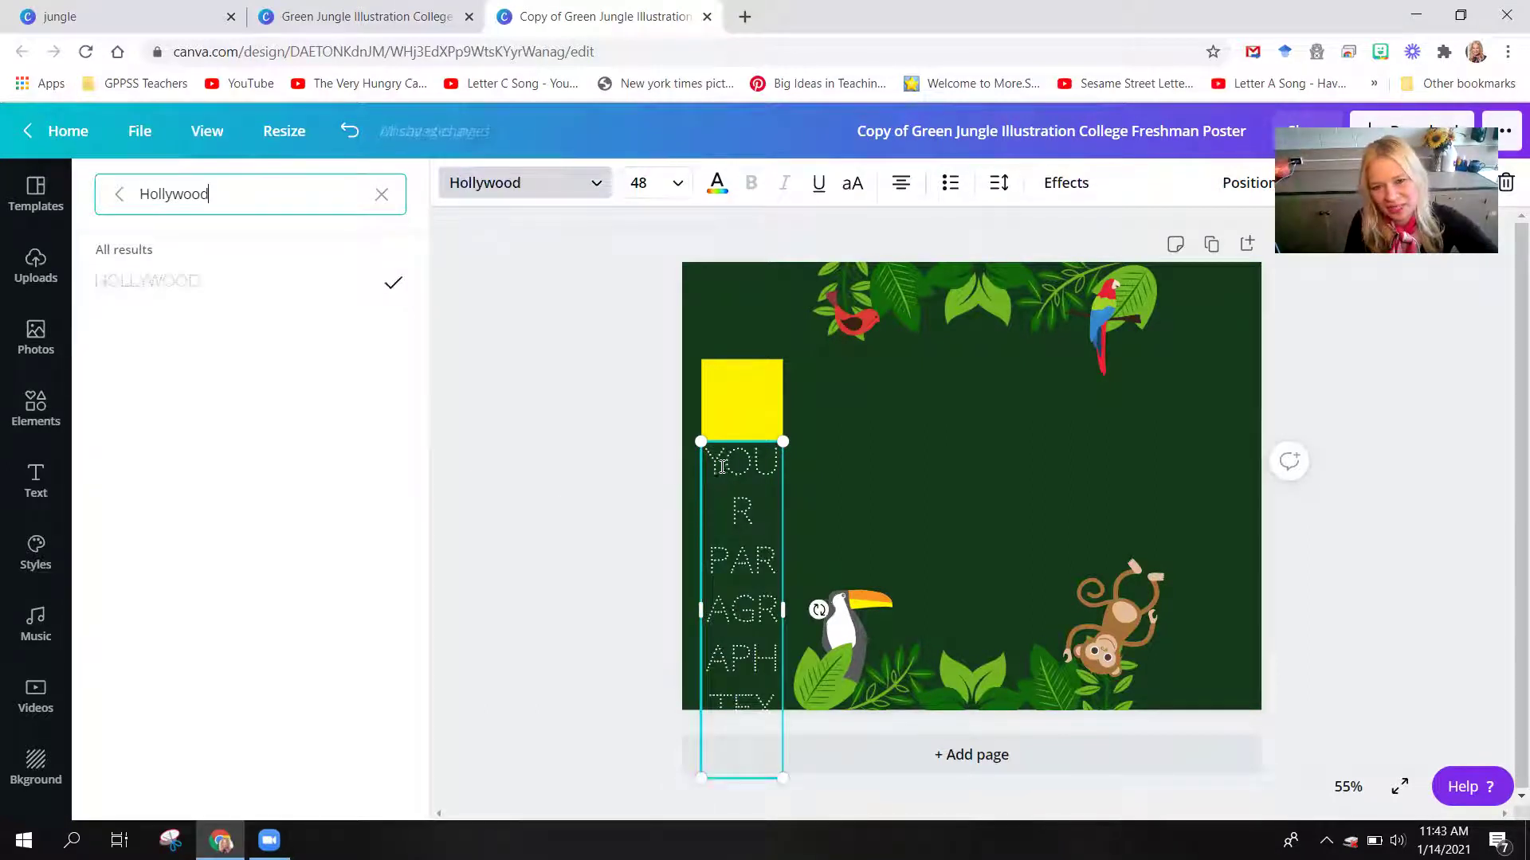
# Replace the placeholder text with the single letter J, and delete the leaf in front of the toucan.
pyautogui.moveTo(710, 460); pyautogui.dragTo(767, 687)
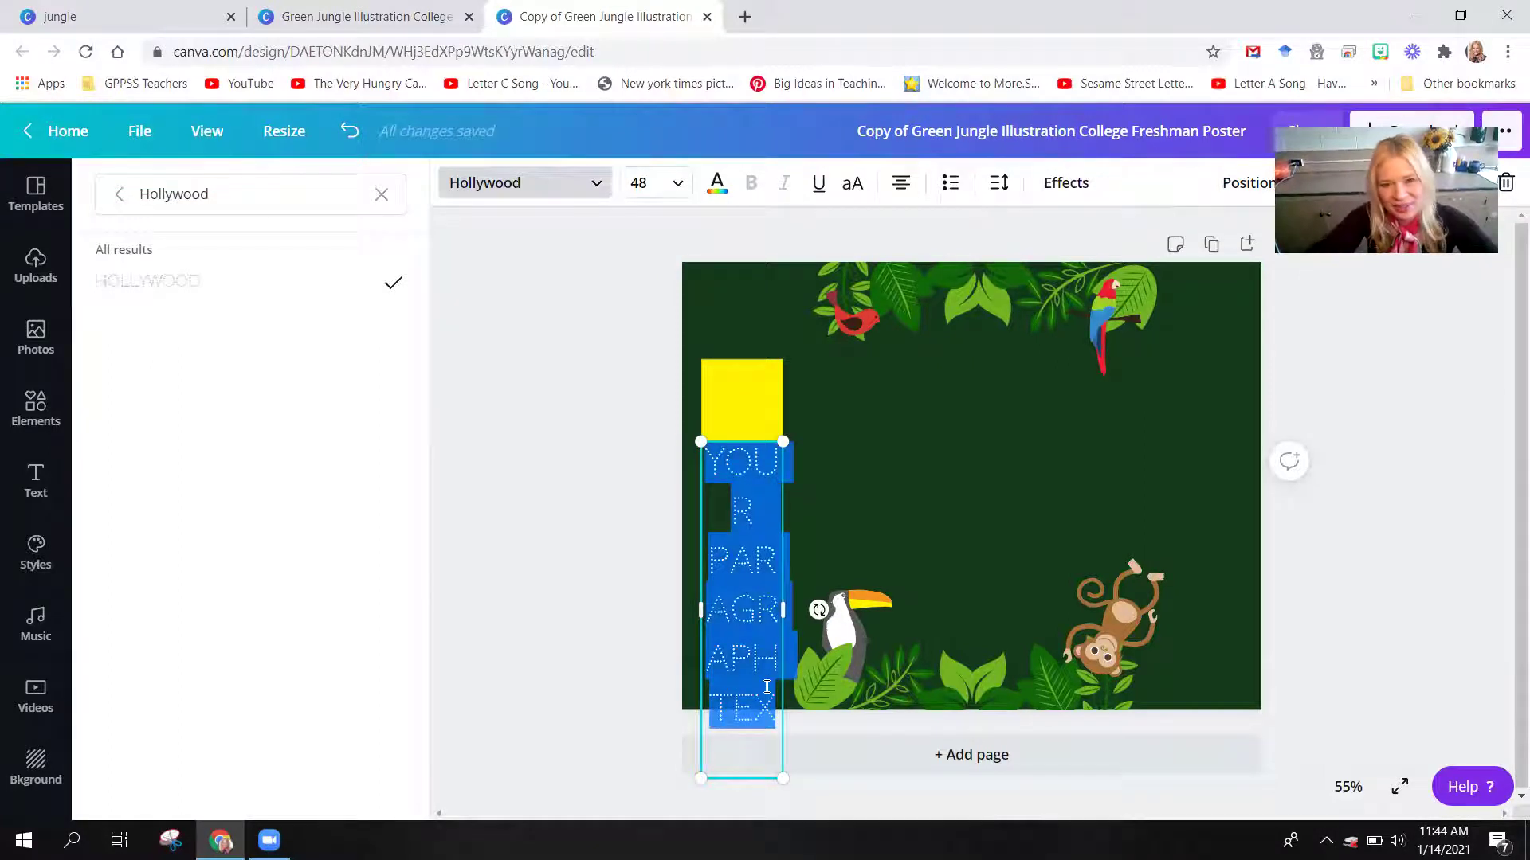
pyautogui.write('J')
pyautogui.click(782, 693)
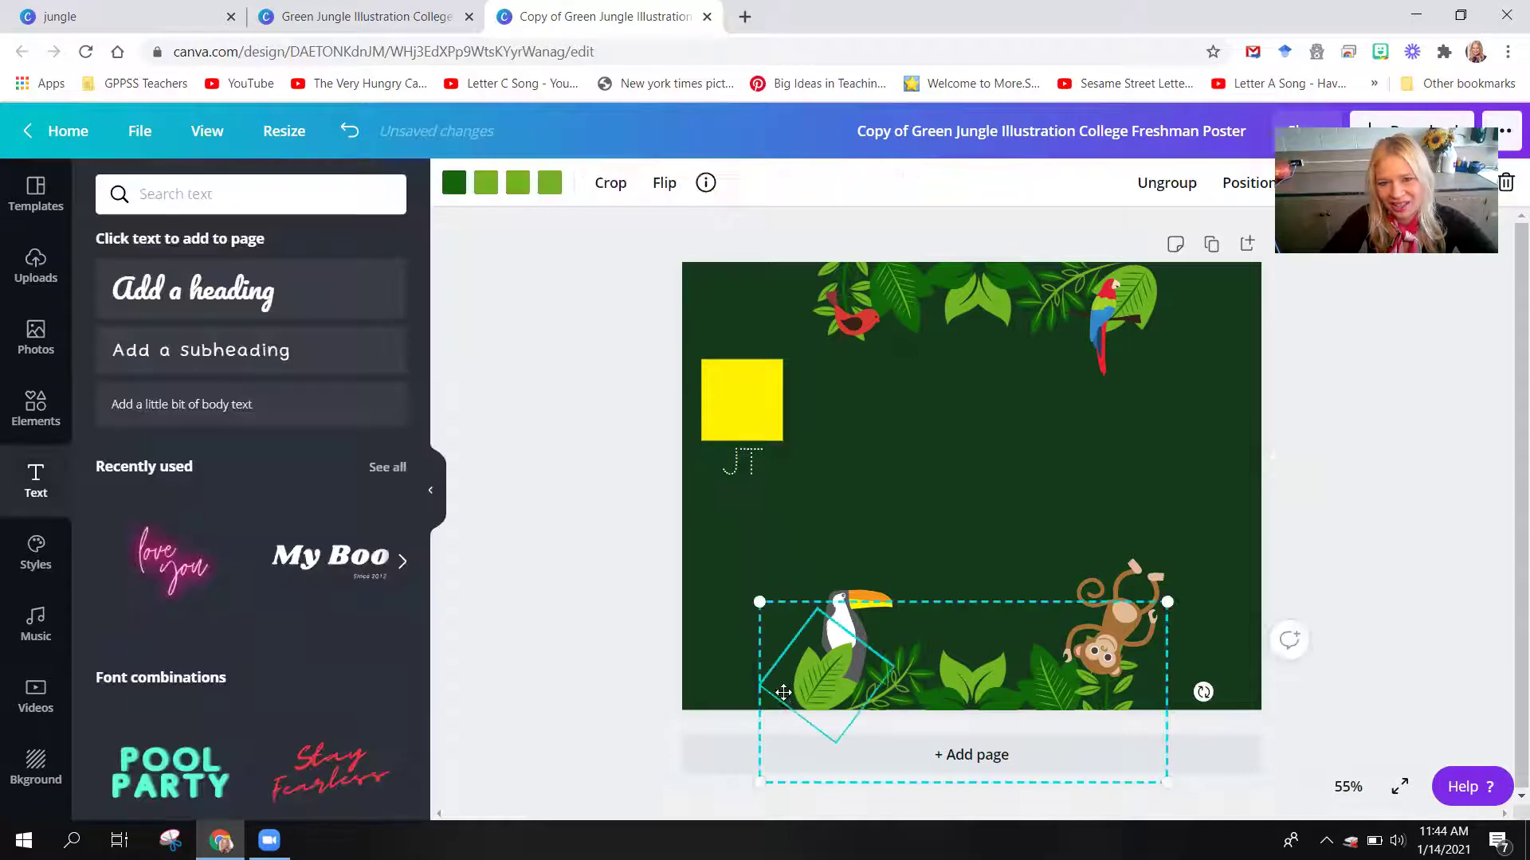
pyautogui.press('Delete')
pyautogui.click(759, 484)
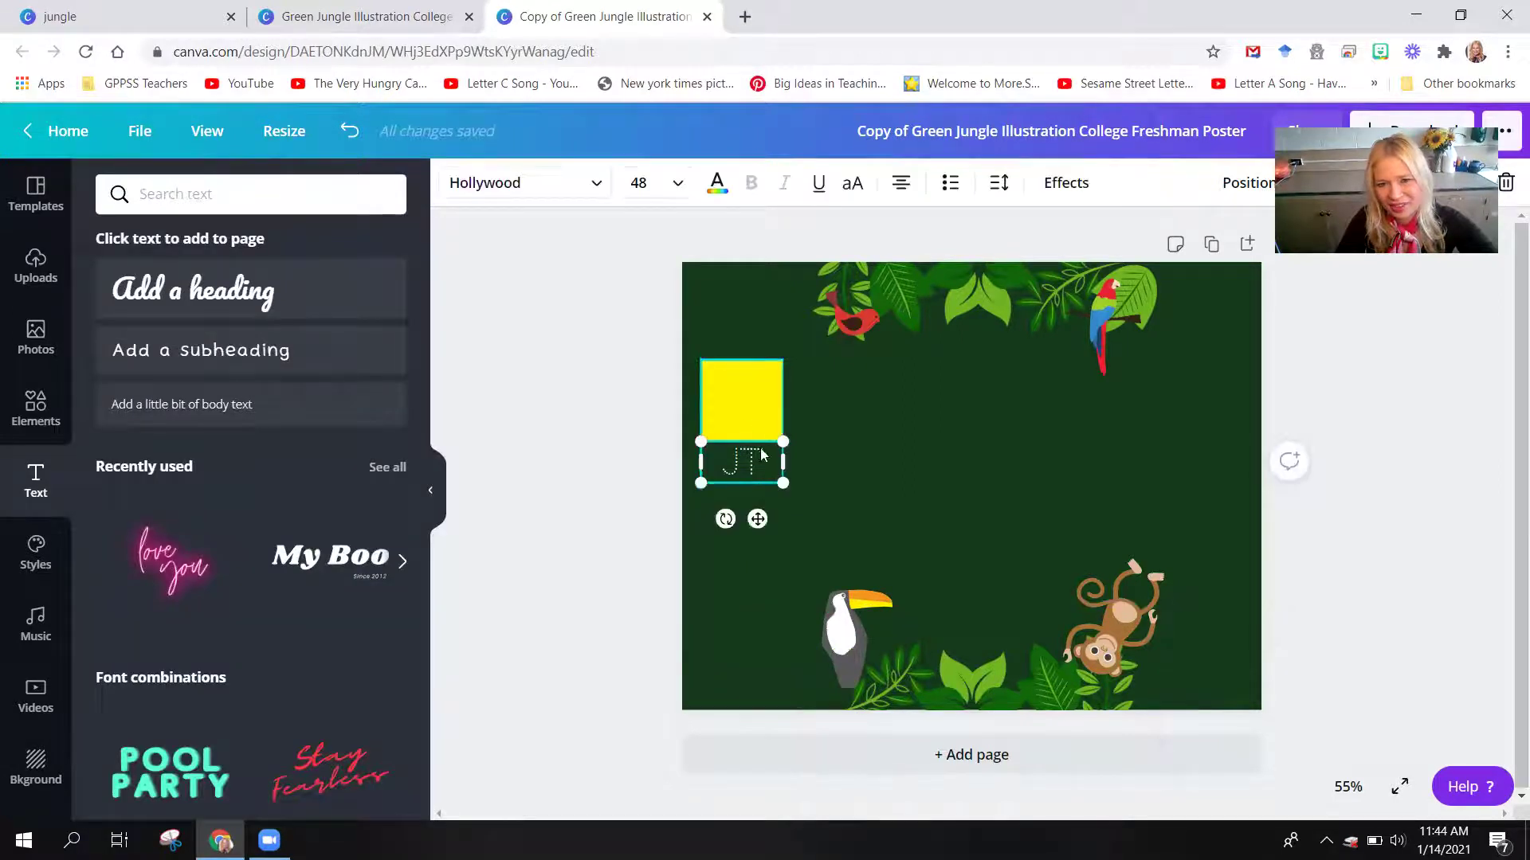
pyautogui.click(760, 452)
pyautogui.press('BackSpace')
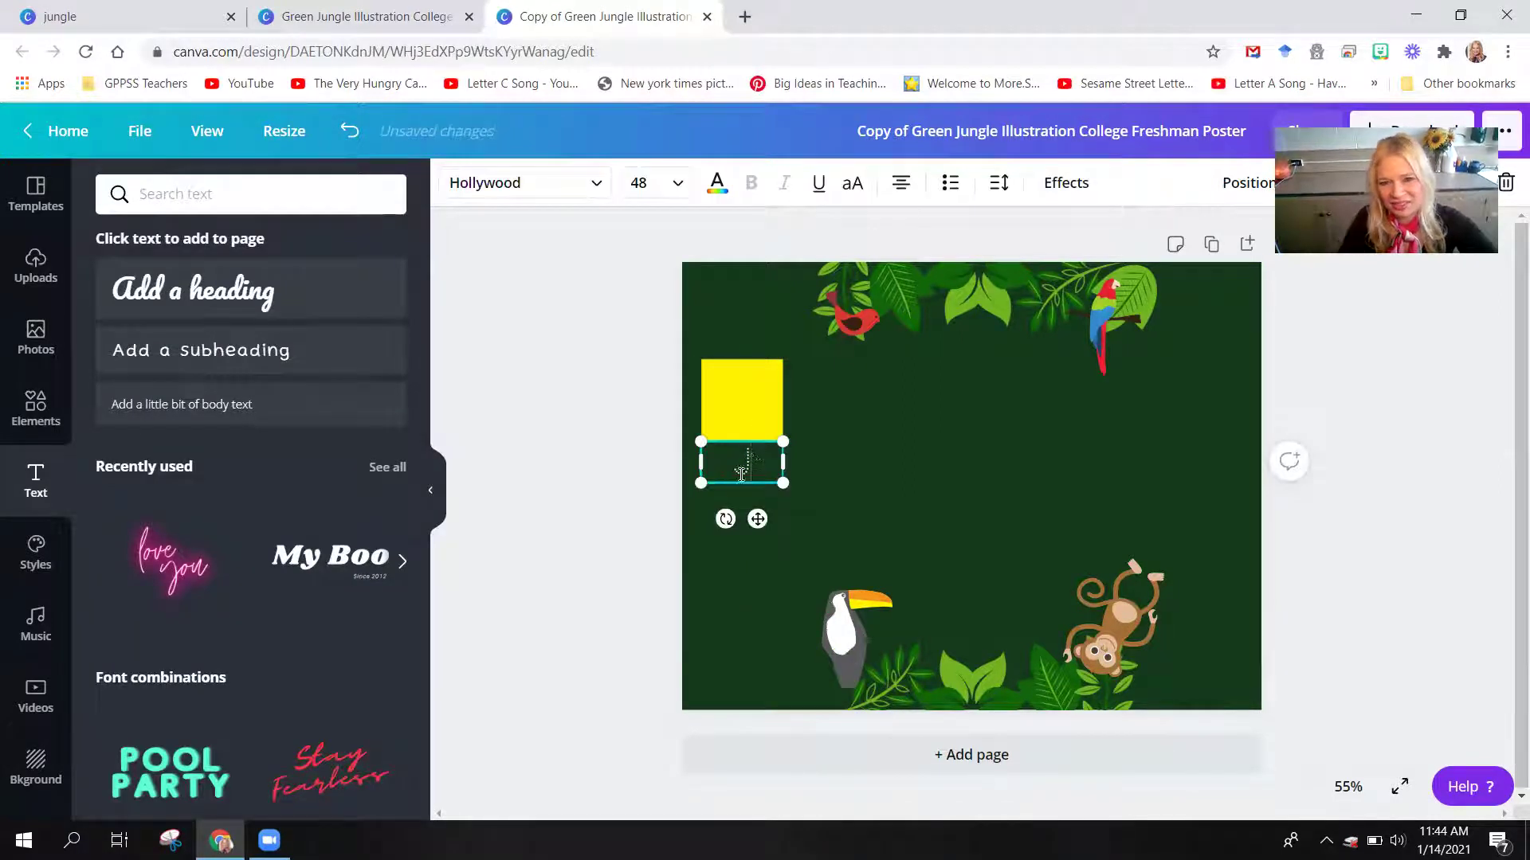
# Move the letter J onto the yellow square and set its font size to 104.
pyautogui.moveTo(764, 463); pyautogui.dragTo(719, 400)
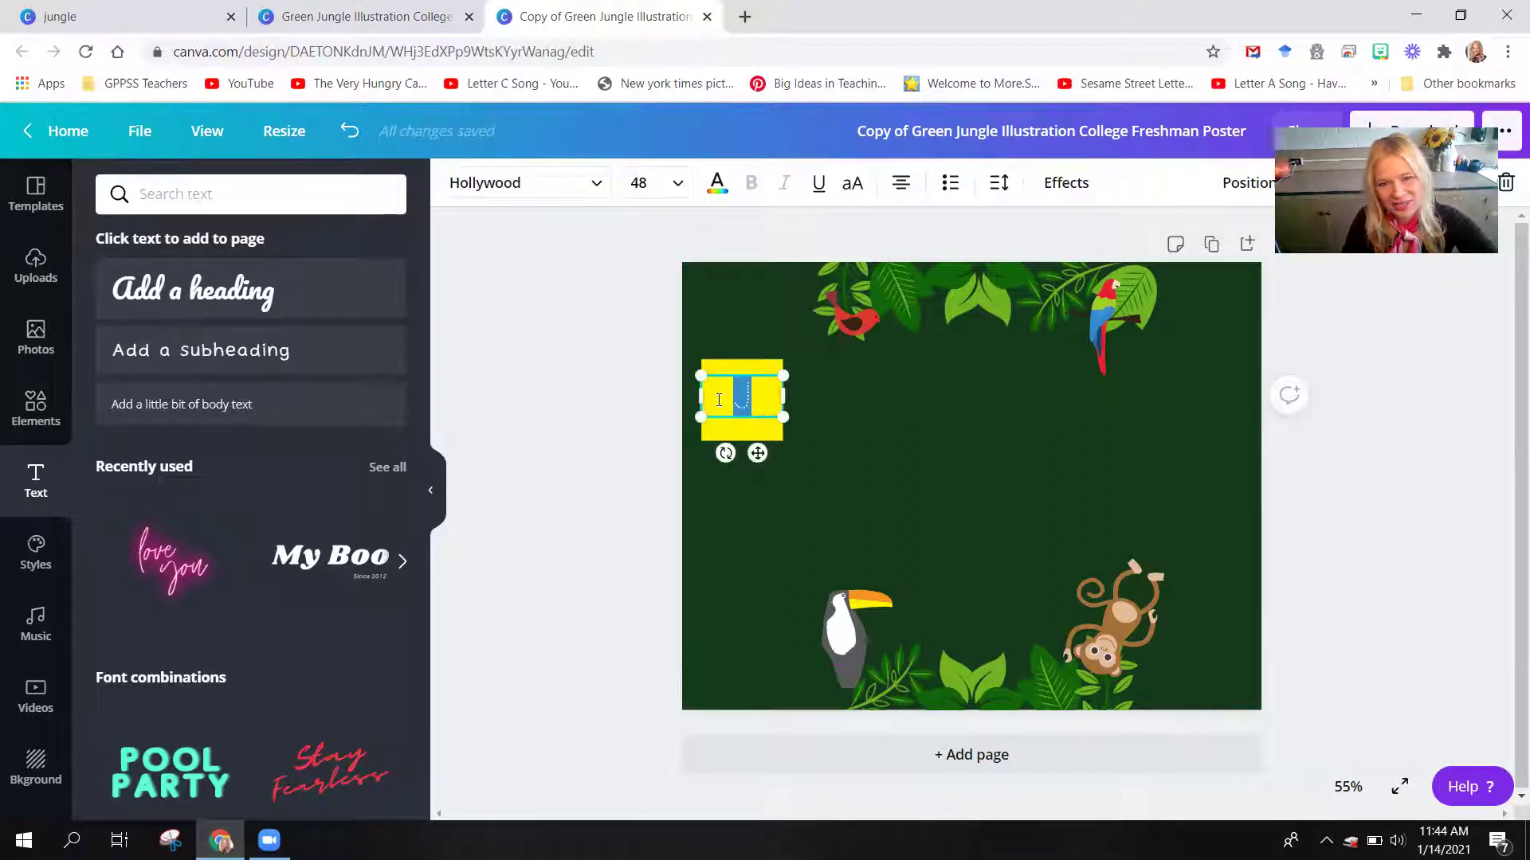
pyautogui.click(674, 183)
pyautogui.scroll(-3, 659, 531)
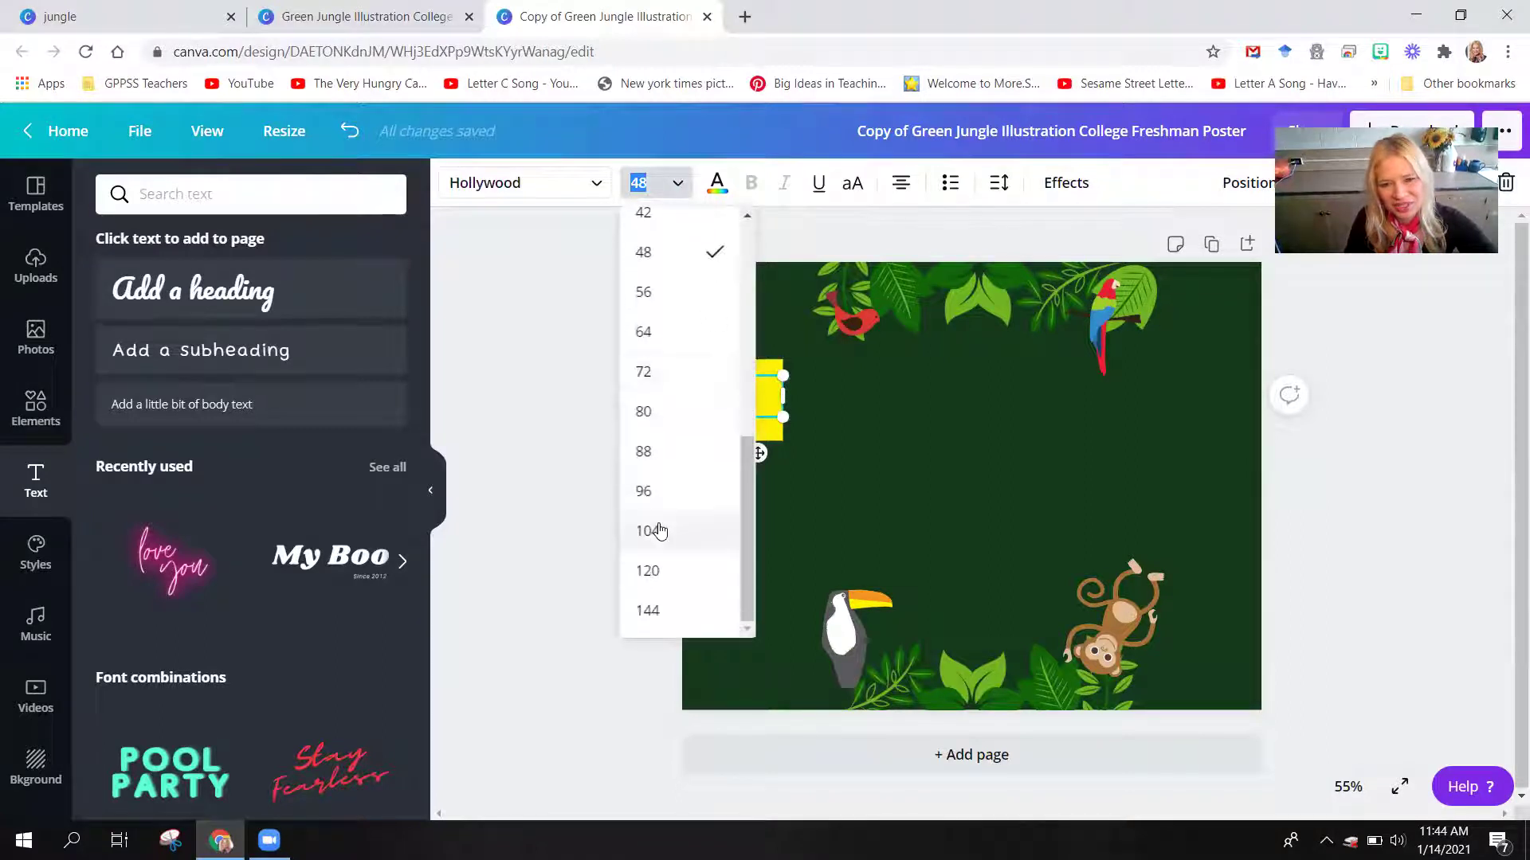
pyautogui.click(649, 532)
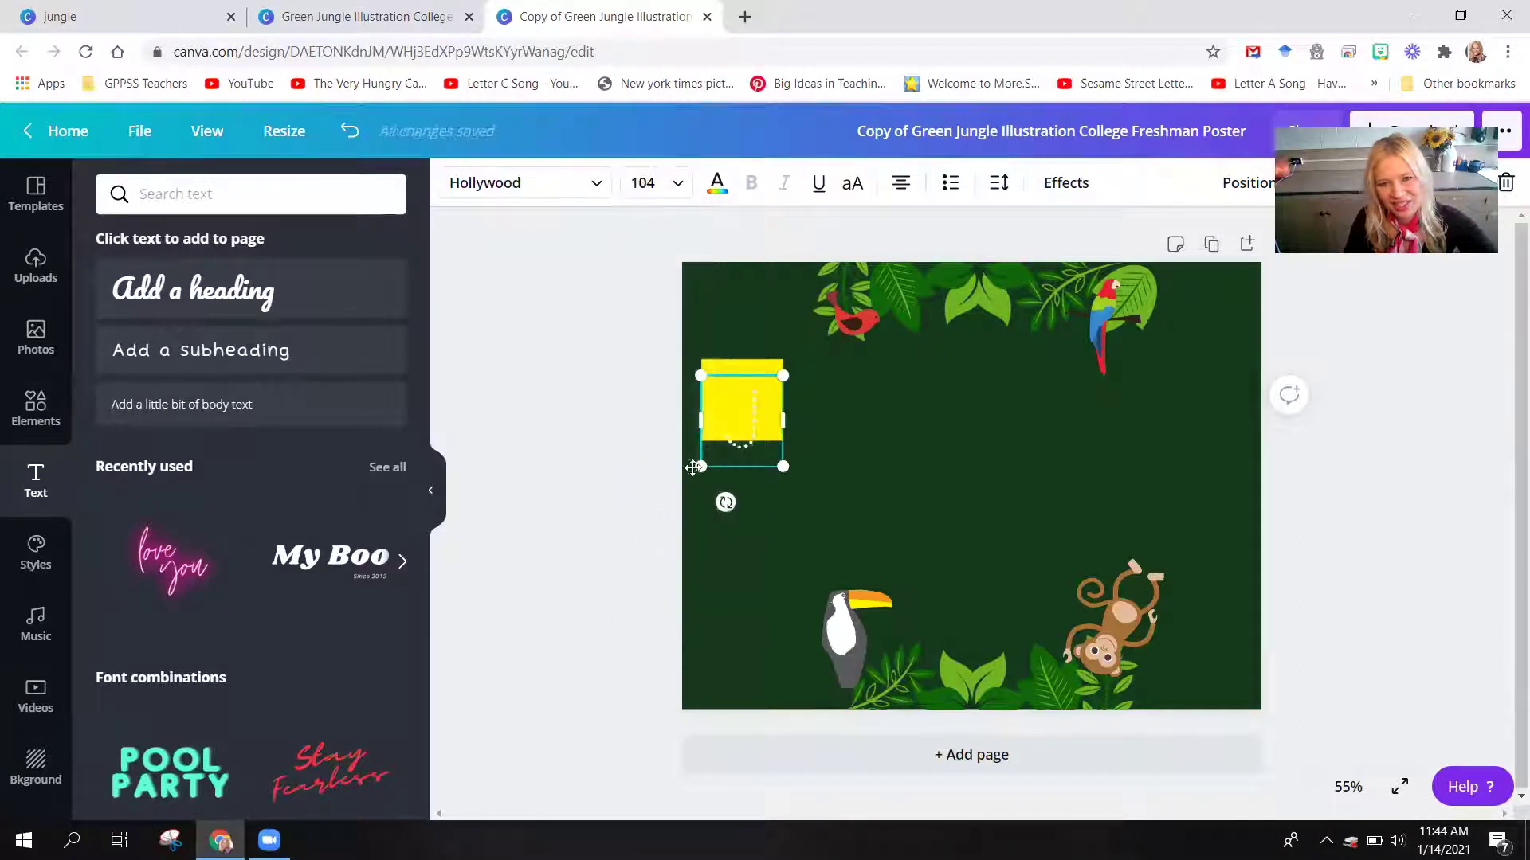
# Recolor the letter J with the very dark maroon of the LOGO 2021 palette and center it on the yellow square.
pyautogui.click(715, 189)
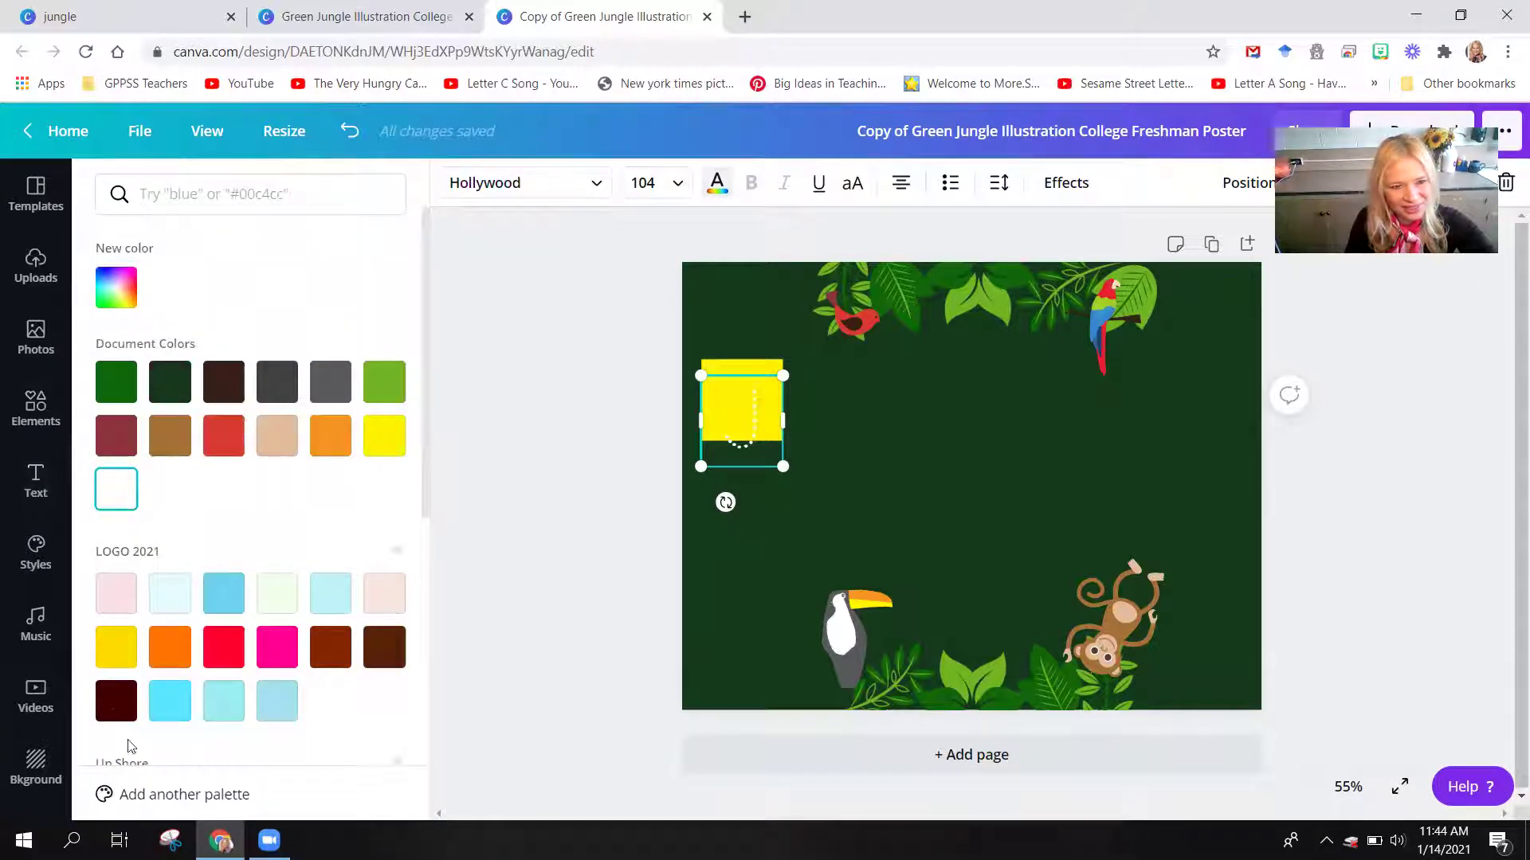
pyautogui.click(114, 708)
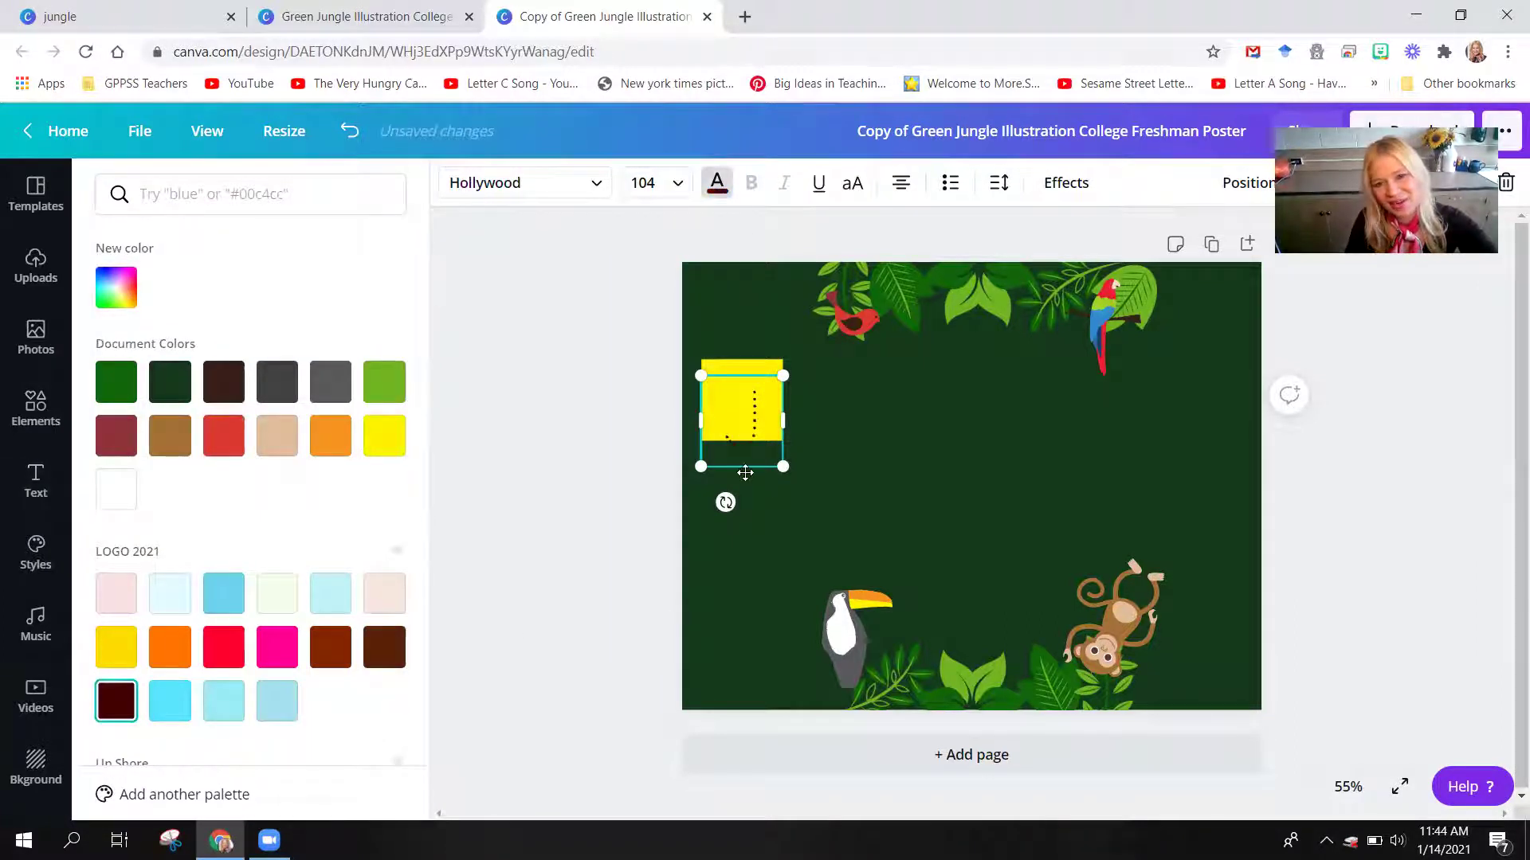
pyautogui.moveTo(750, 471); pyautogui.dragTo(746, 452)
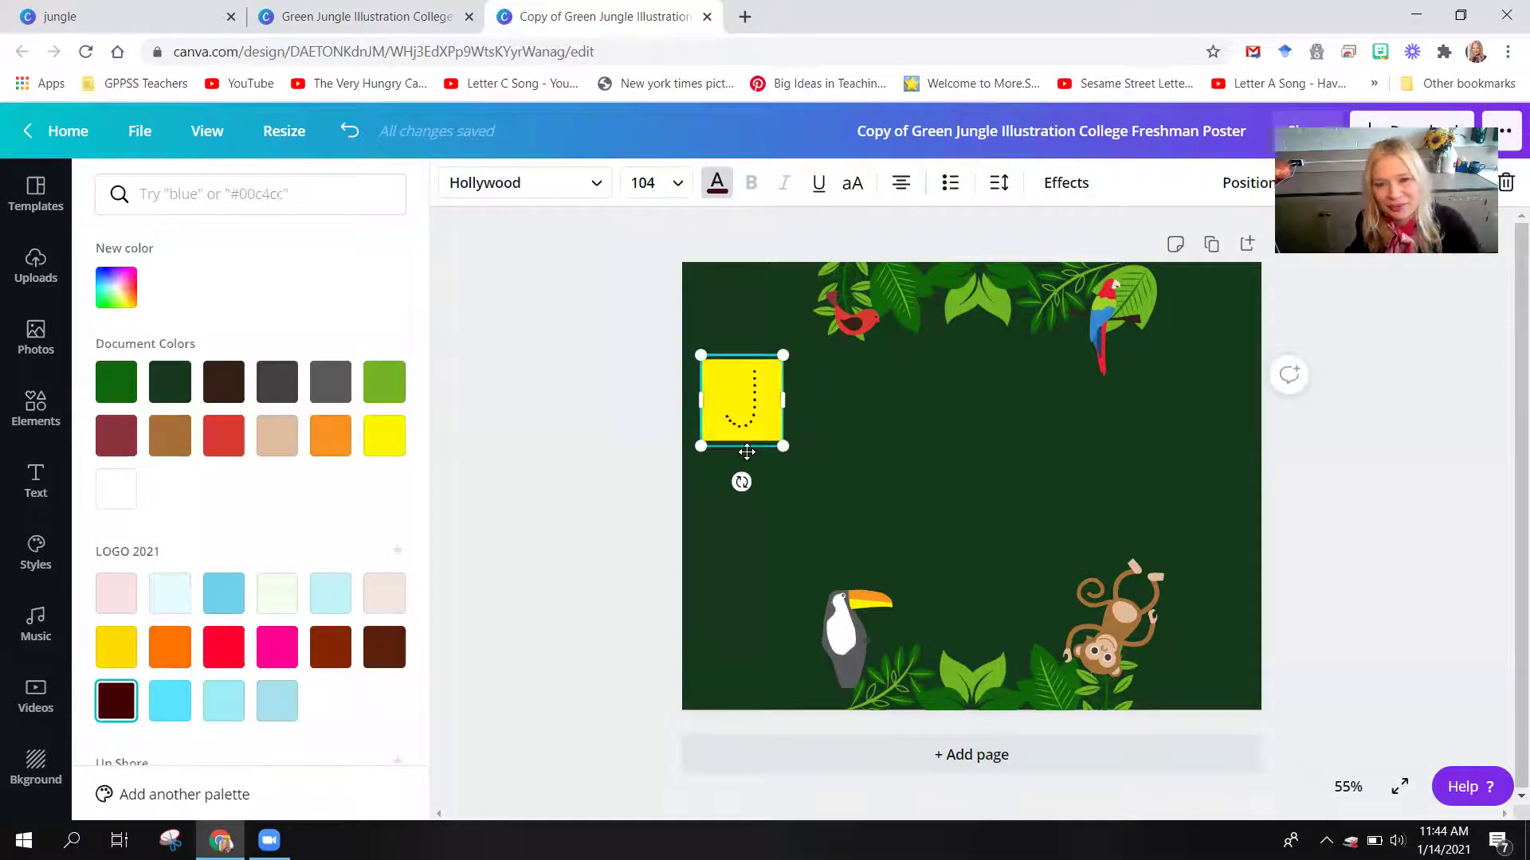
# Duplicate the letter J and shift both letters toward the yellow square's left edge.
pyautogui.click(796, 492)
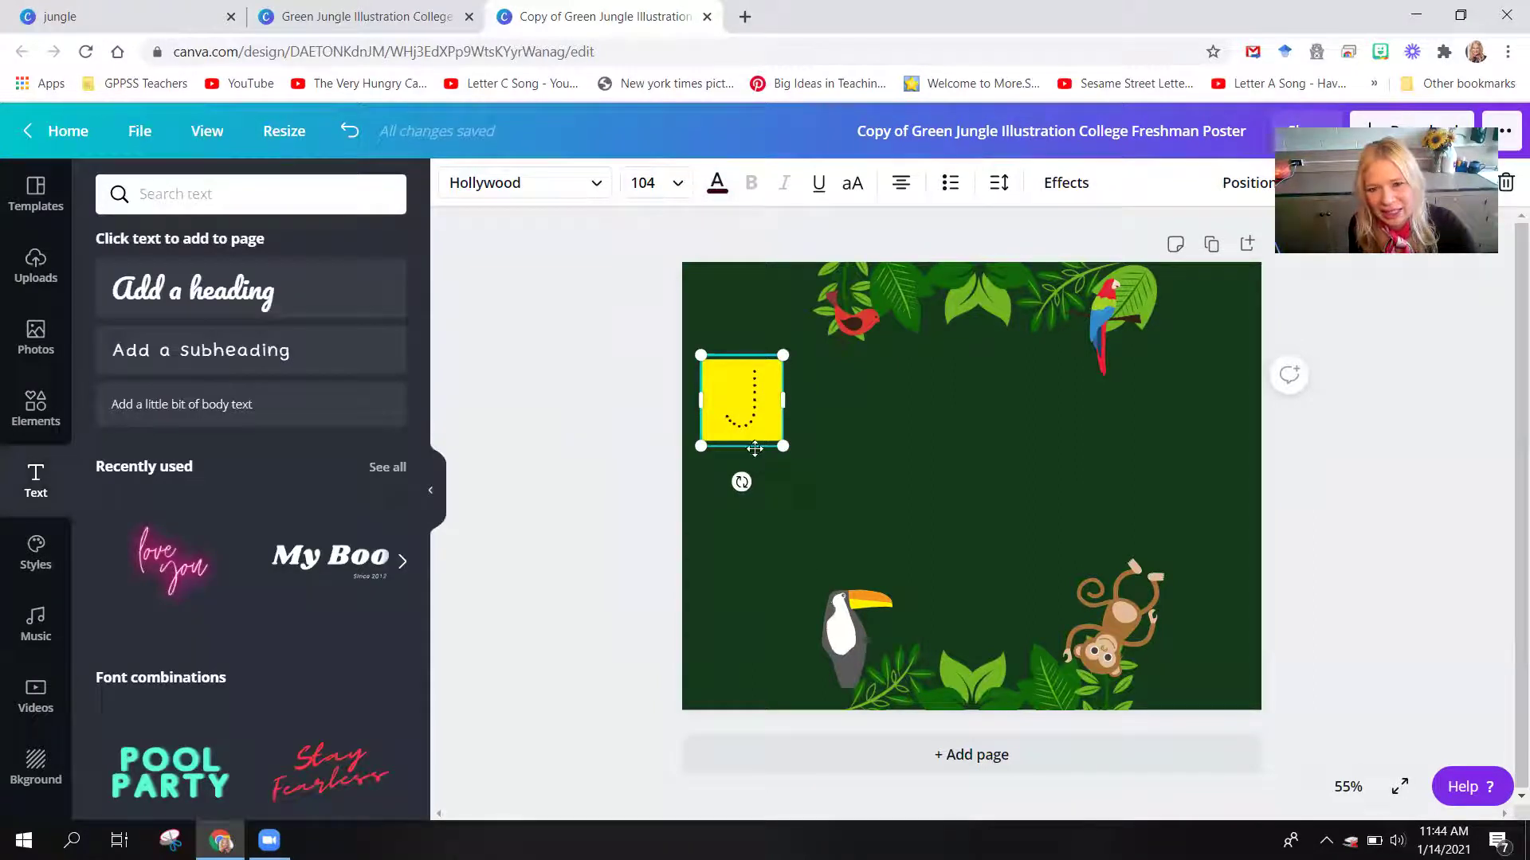
pyautogui.moveTo(753, 447)
pyautogui.mouseDown()
pyautogui.moveTo(722, 422)
pyautogui.moveTo(734, 437)
pyautogui.mouseUp()
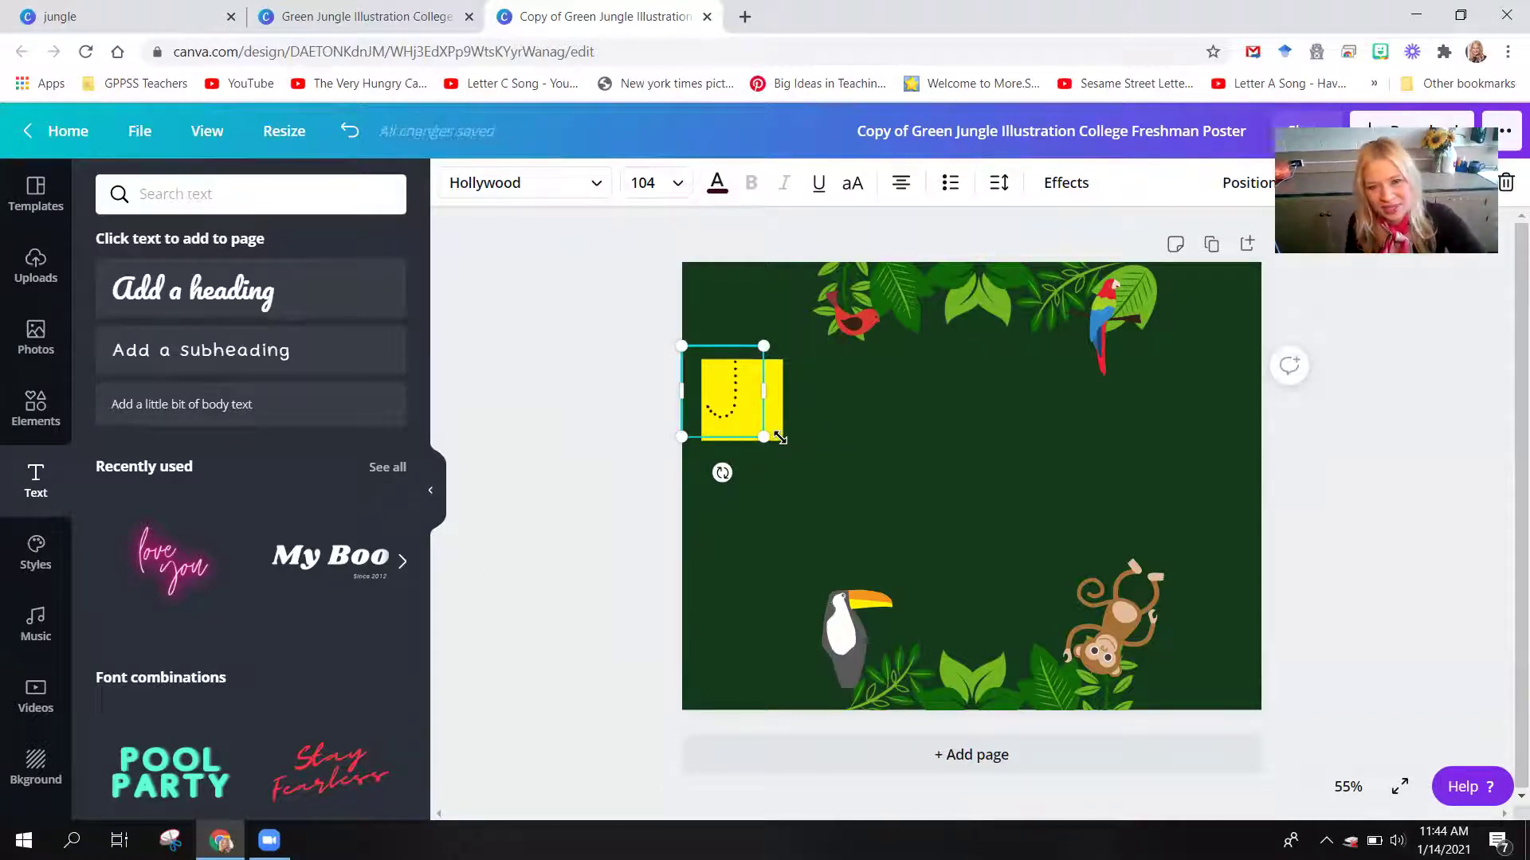
pyautogui.hotkey('ctrl', 'z')
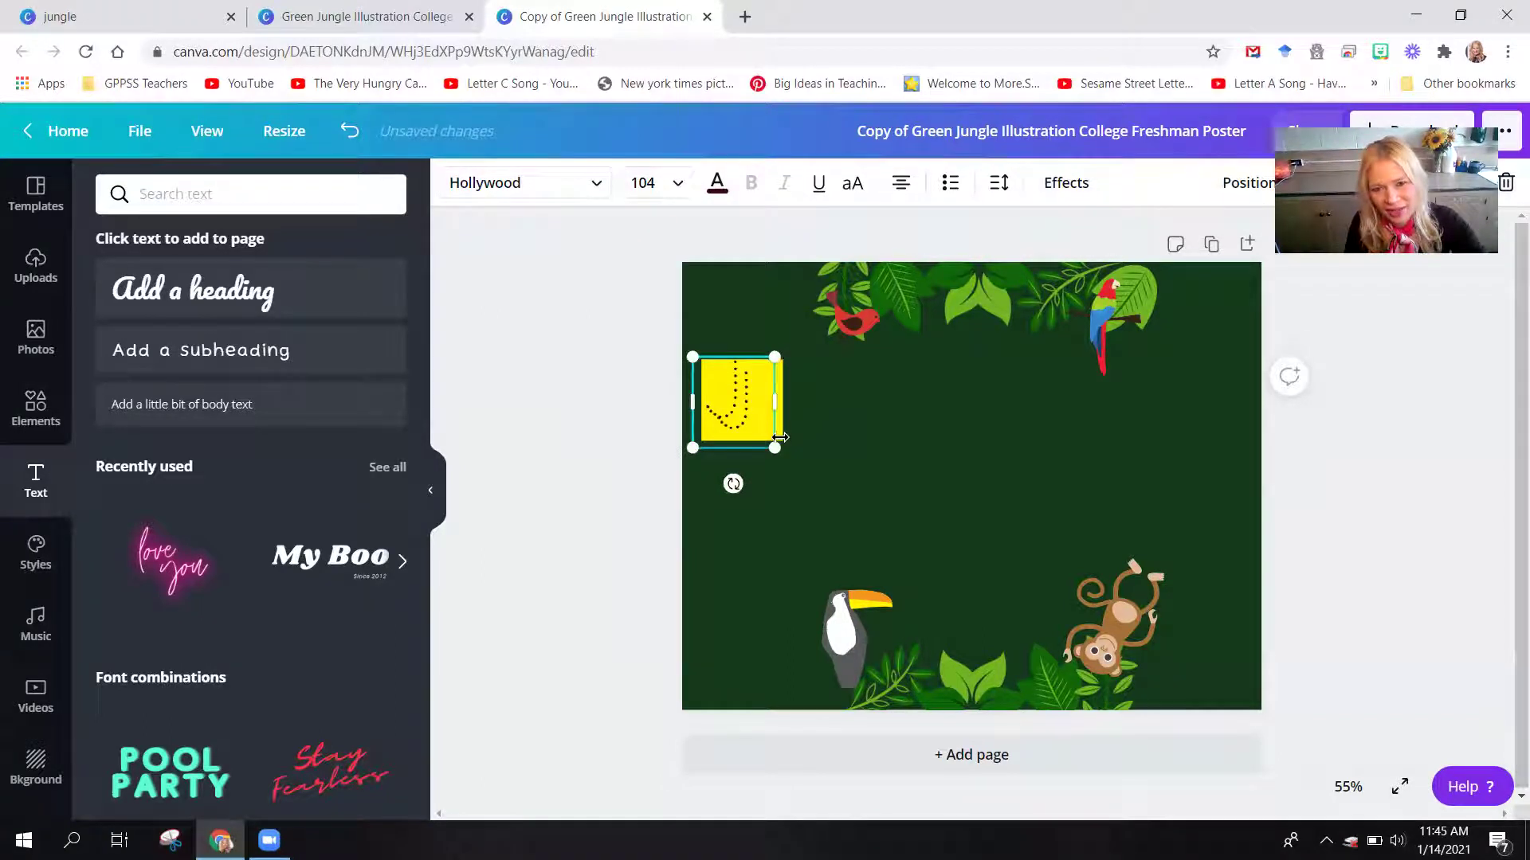
pyautogui.moveTo(758, 443); pyautogui.dragTo(725, 431)
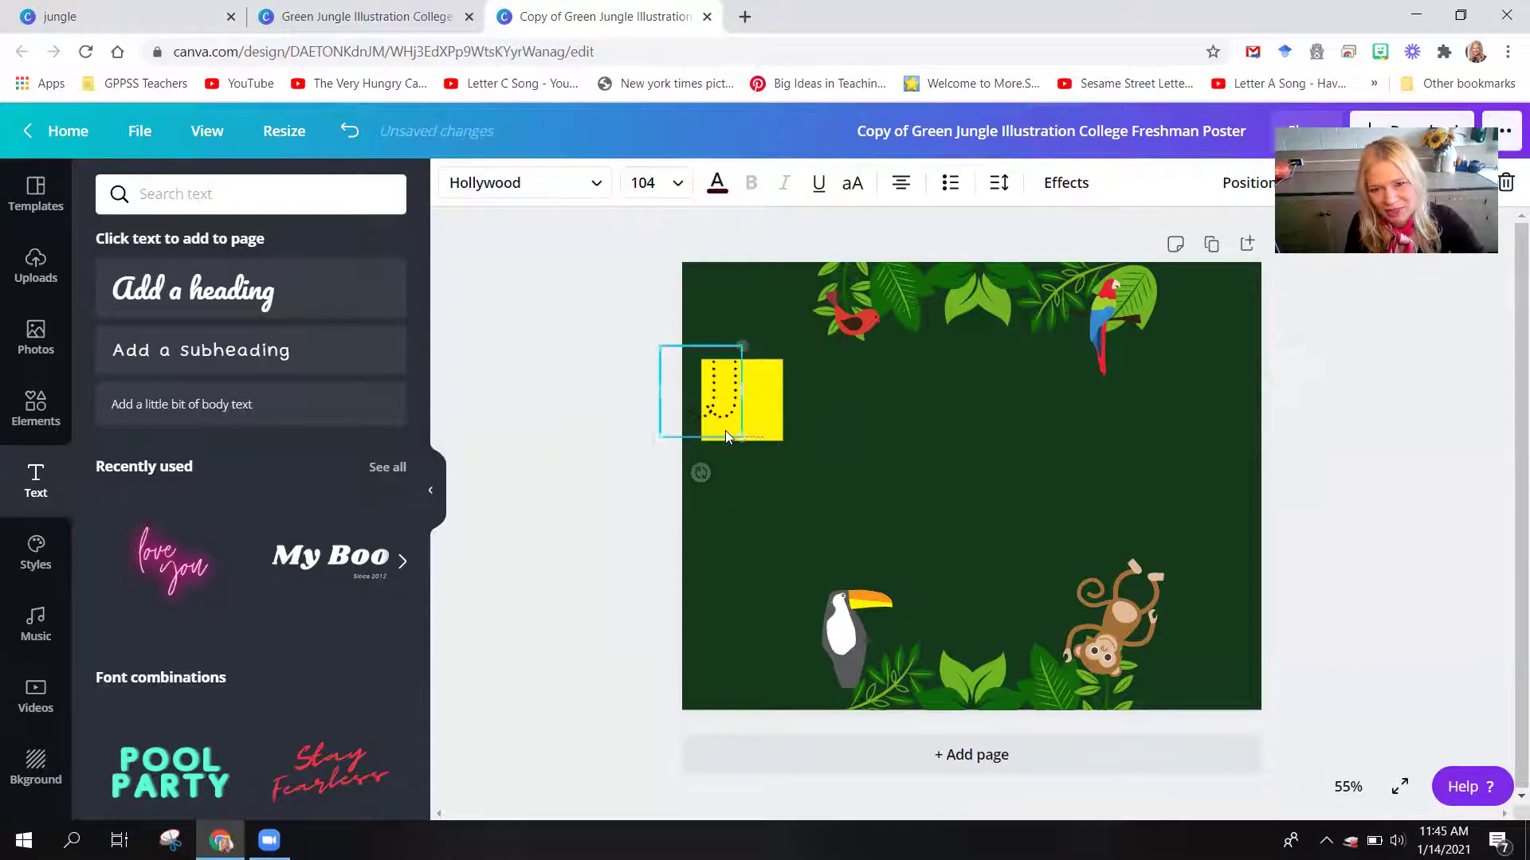
# Duplicate the yellow square five times.
pyautogui.click(776, 434)
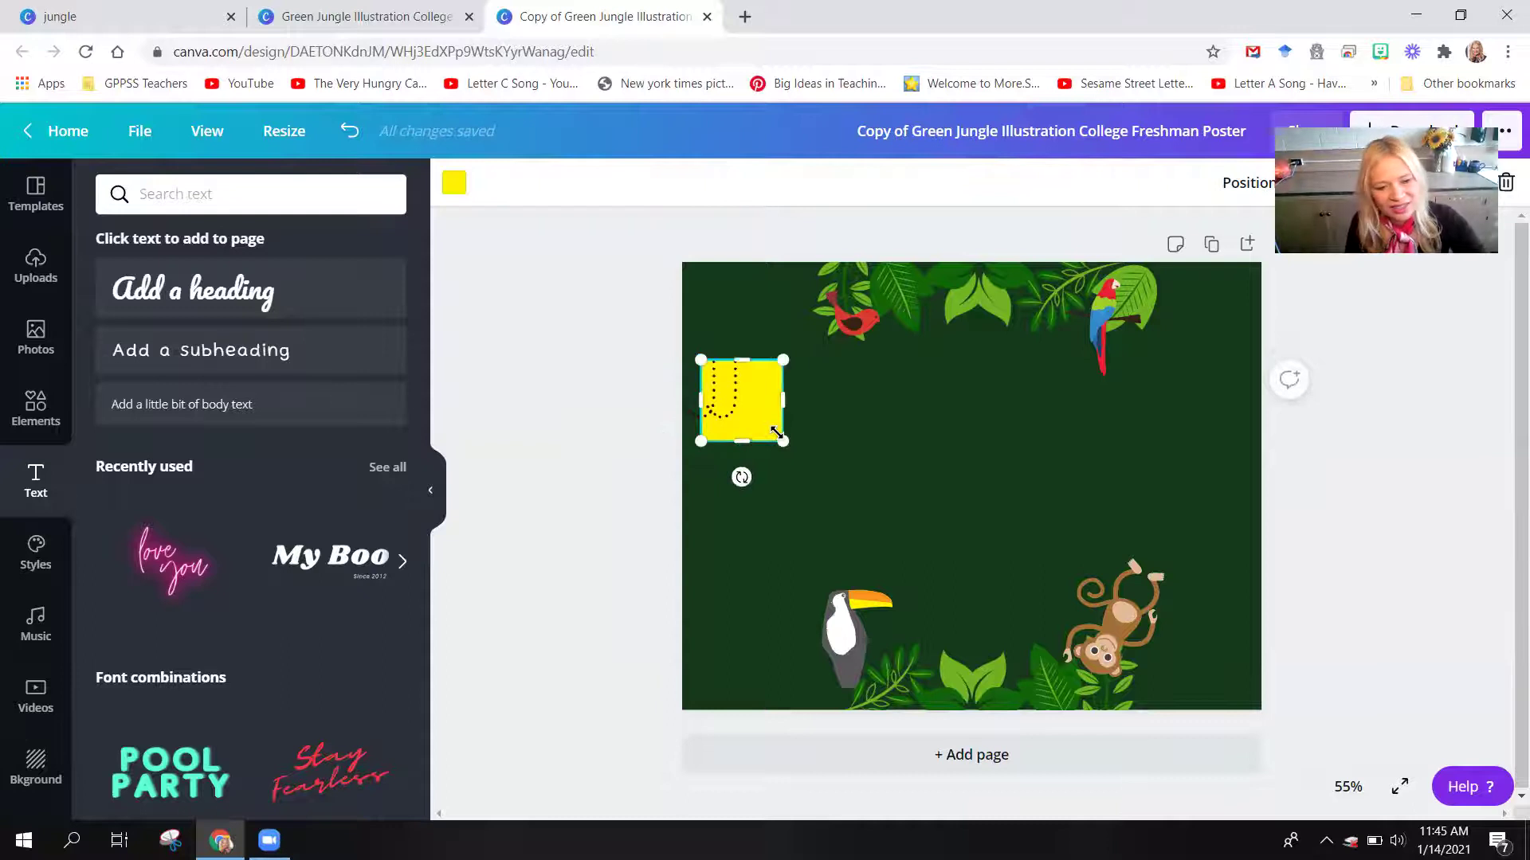
pyautogui.hotkey('ctrl', 'd')
pyautogui.hotkey('ctrl', 'd')
pyautogui.hotkey('ctrl', 'd')
pyautogui.hotkey('ctrl', 'd')
pyautogui.hotkey('ctrl', 'd')
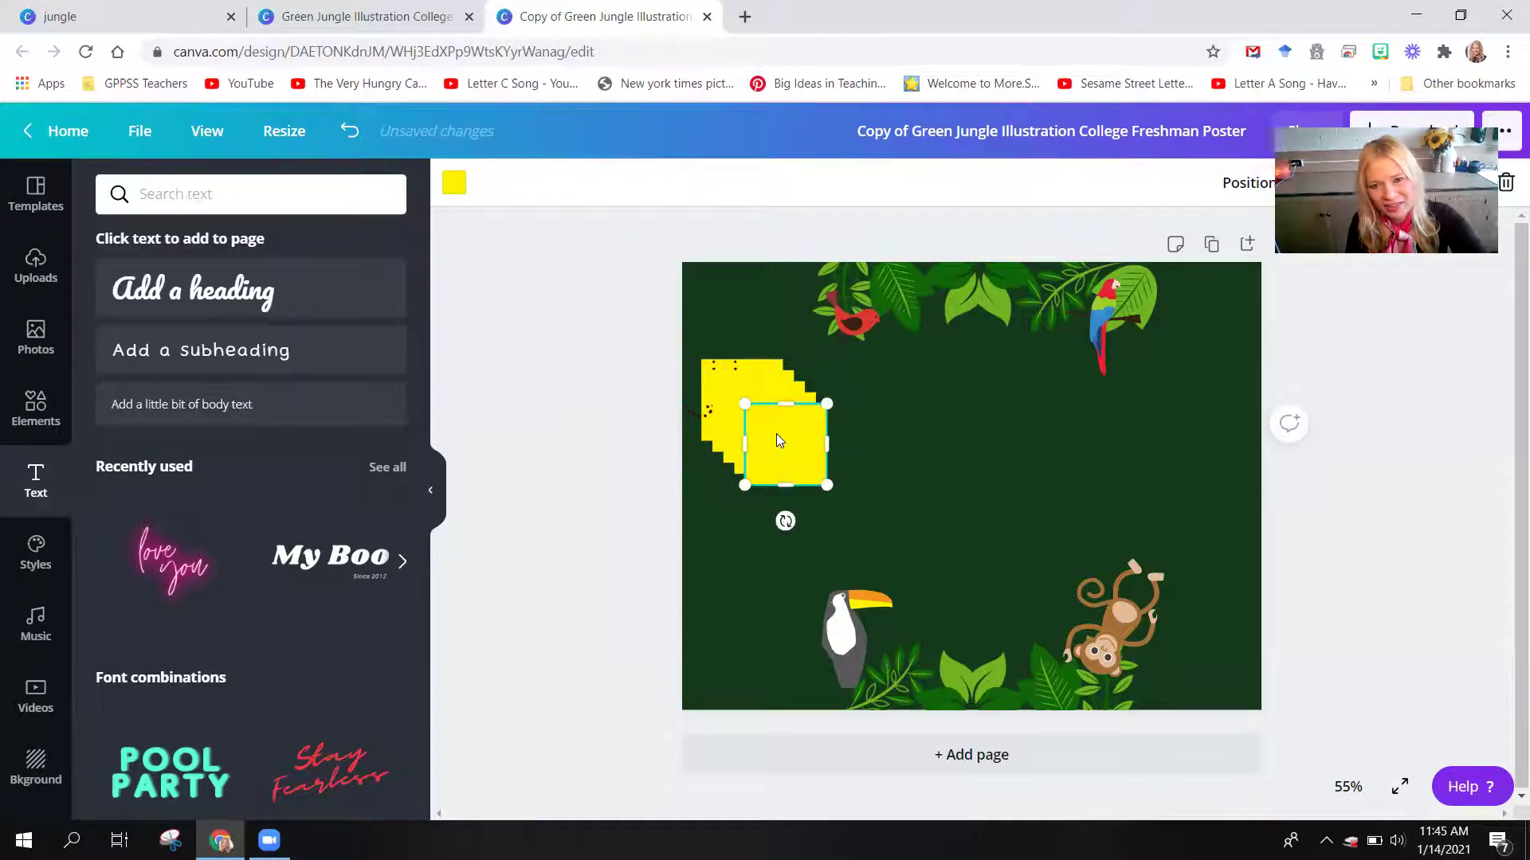
# Spread the five duplicated yellow squares into an evenly spaced row across the page, level with the original square.
pyautogui.moveTo(777, 450); pyautogui.dragTo(1182, 406)
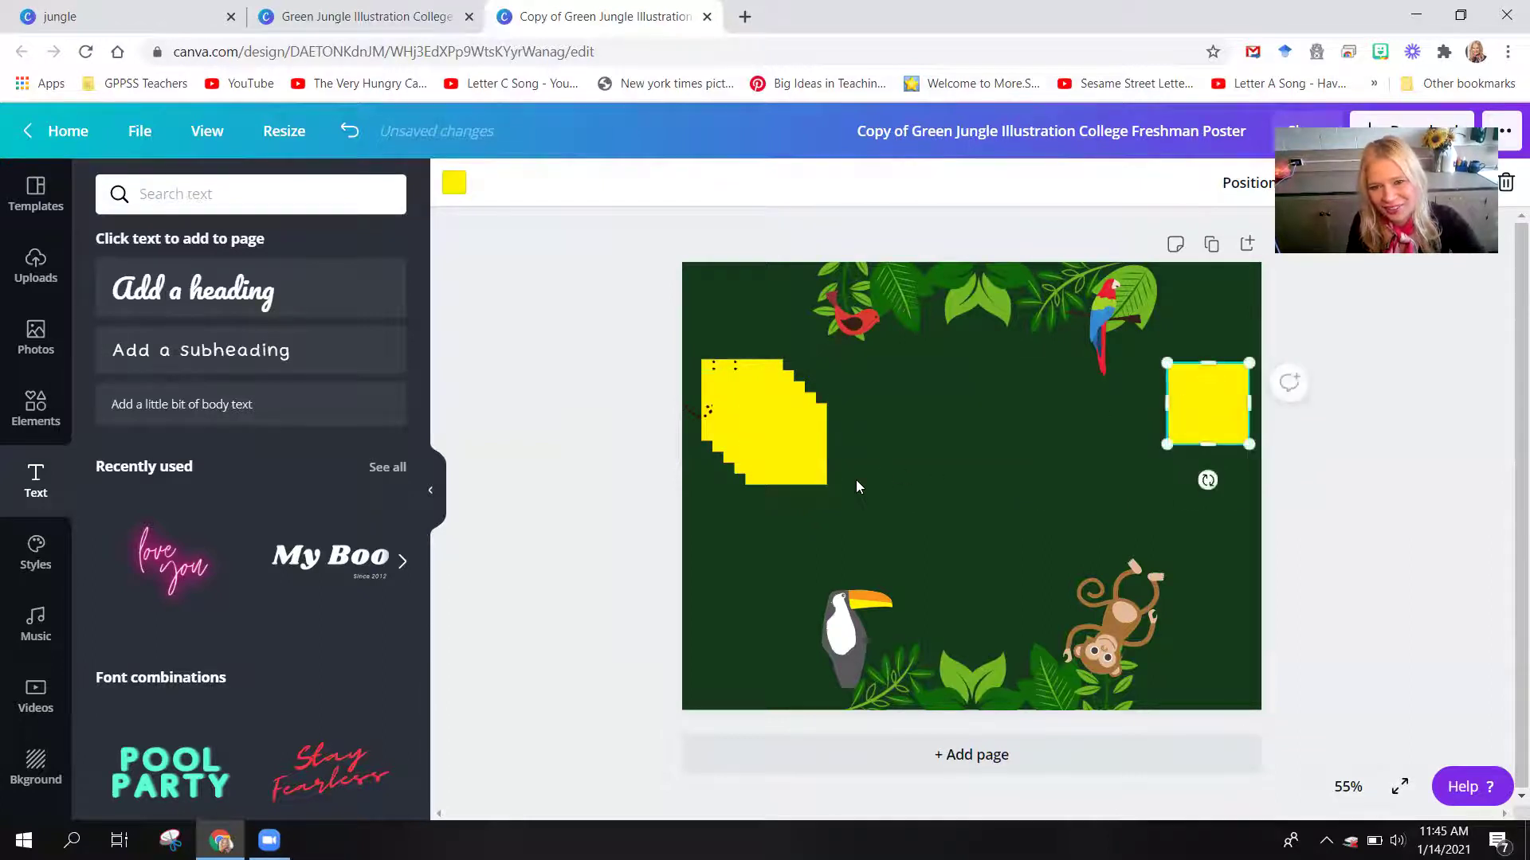
pyautogui.moveTo(800, 465); pyautogui.dragTo(1131, 424)
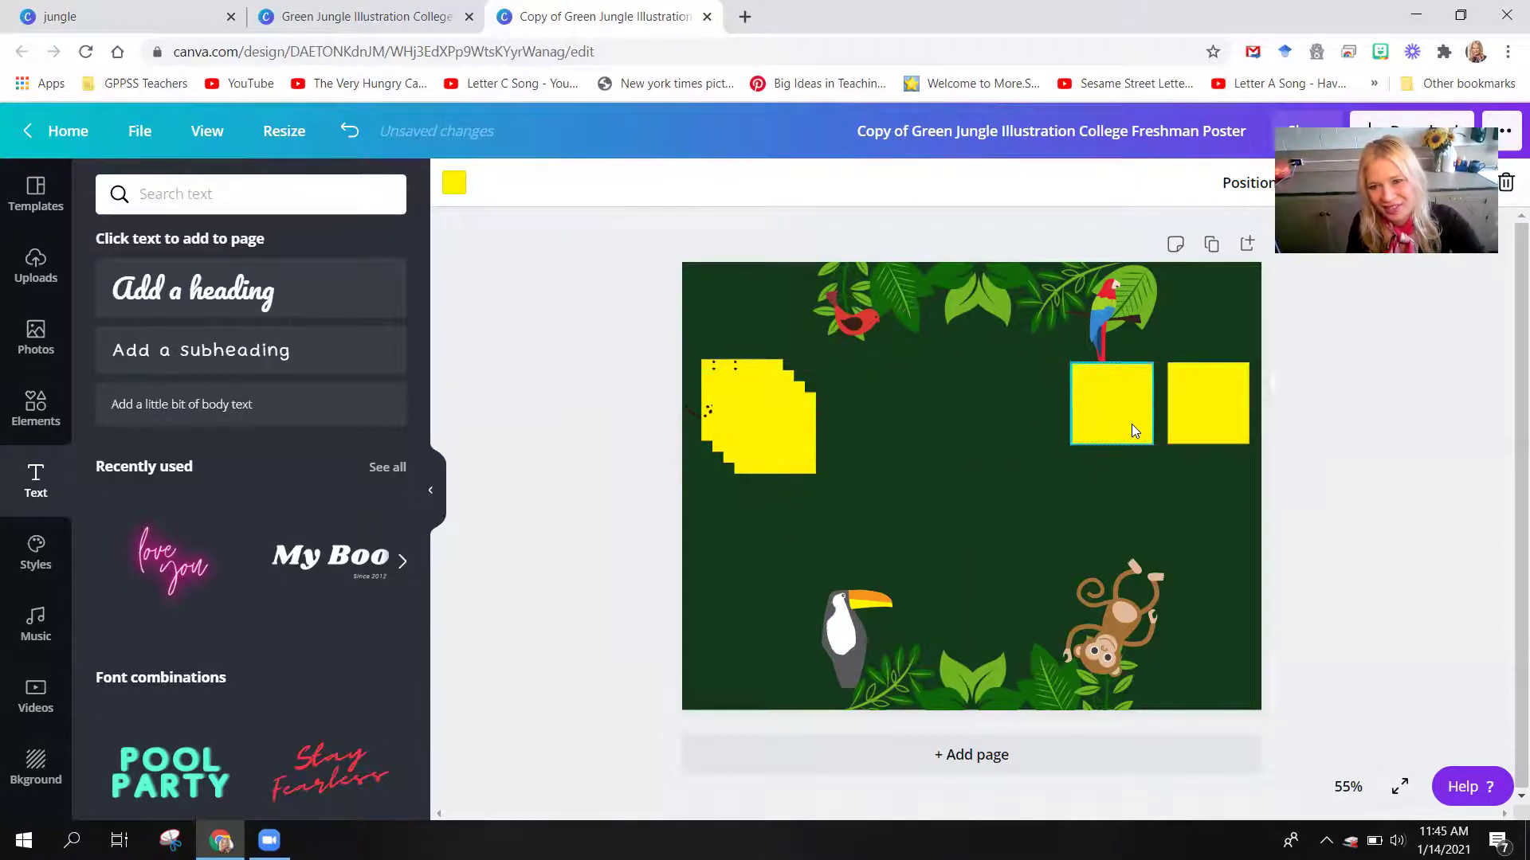
pyautogui.moveTo(797, 454); pyautogui.dragTo(1020, 428)
pyautogui.moveTo(773, 441); pyautogui.dragTo(932, 422)
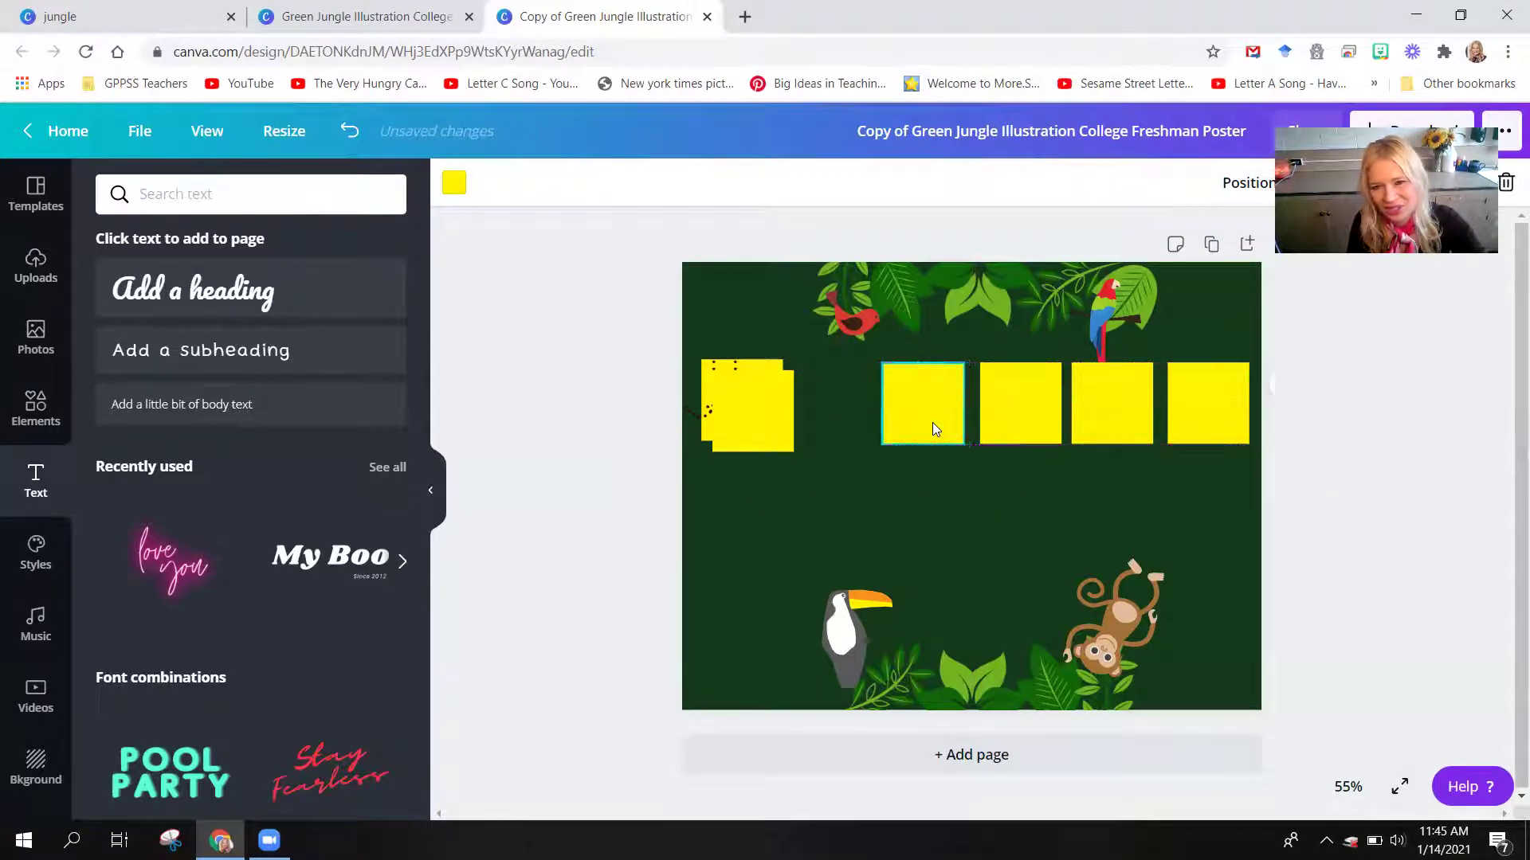
pyautogui.click(761, 439)
pyautogui.moveTo(761, 439); pyautogui.dragTo(834, 432)
pyautogui.moveTo(833, 357); pyautogui.dragTo(827, 365)
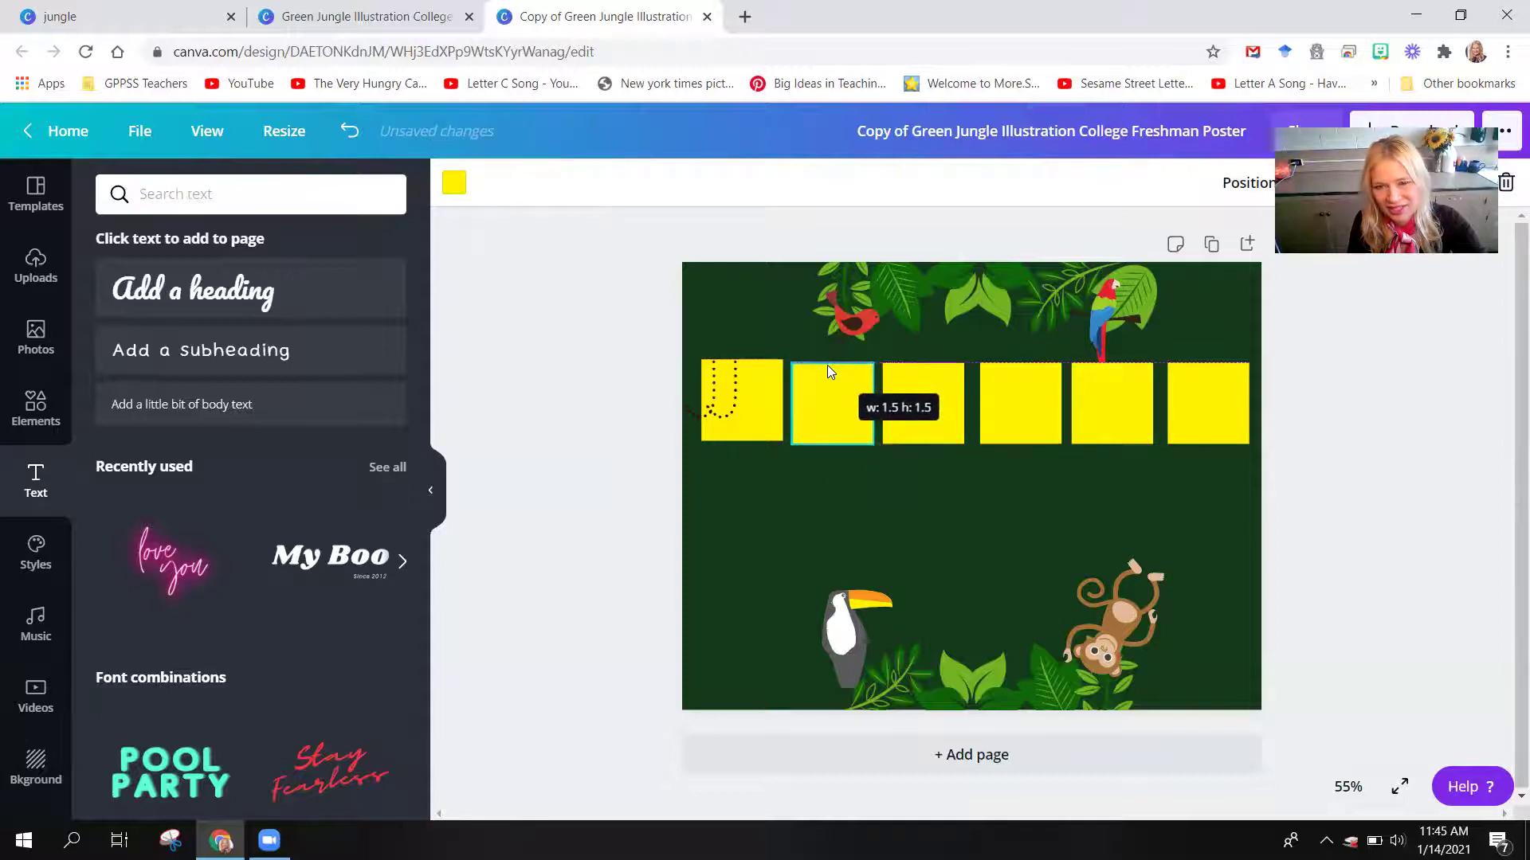
# Center the letter J on the leftmost yellow square again and make several copies of it.
pyautogui.moveTo(723, 417); pyautogui.dragTo(860, 434)
pyautogui.moveTo(728, 412); pyautogui.dragTo(749, 419)
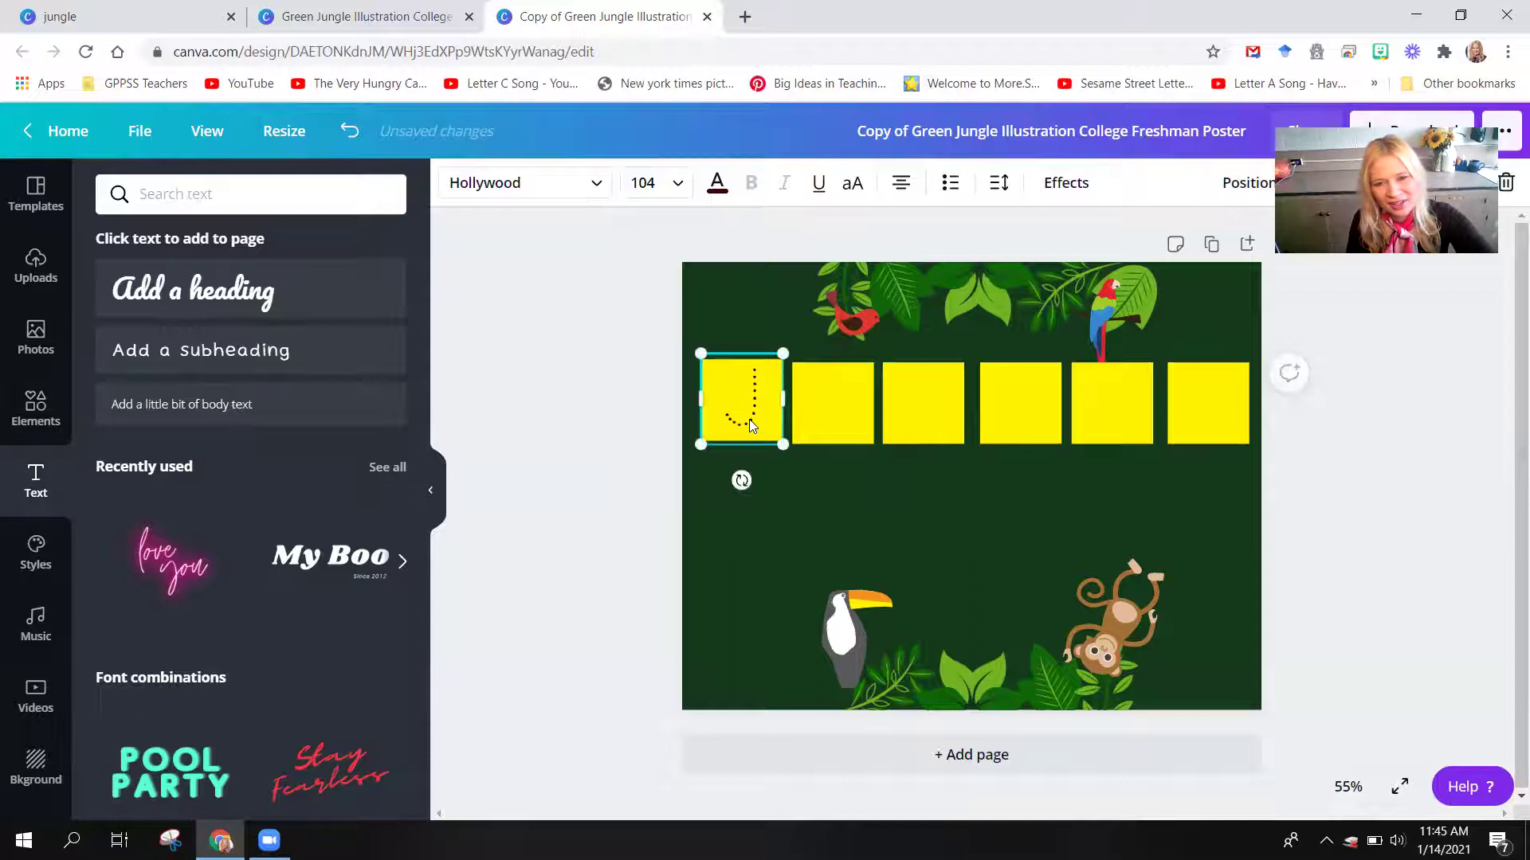
pyautogui.hotkey('ctrl', 'v')
pyautogui.hotkey('ctrl', 'v')
pyautogui.hotkey('ctrl', 'v')
pyautogui.hotkey('ctrl', 'v')
pyautogui.hotkey('ctrl', 'v')
pyautogui.hotkey('ctrl', 'v')
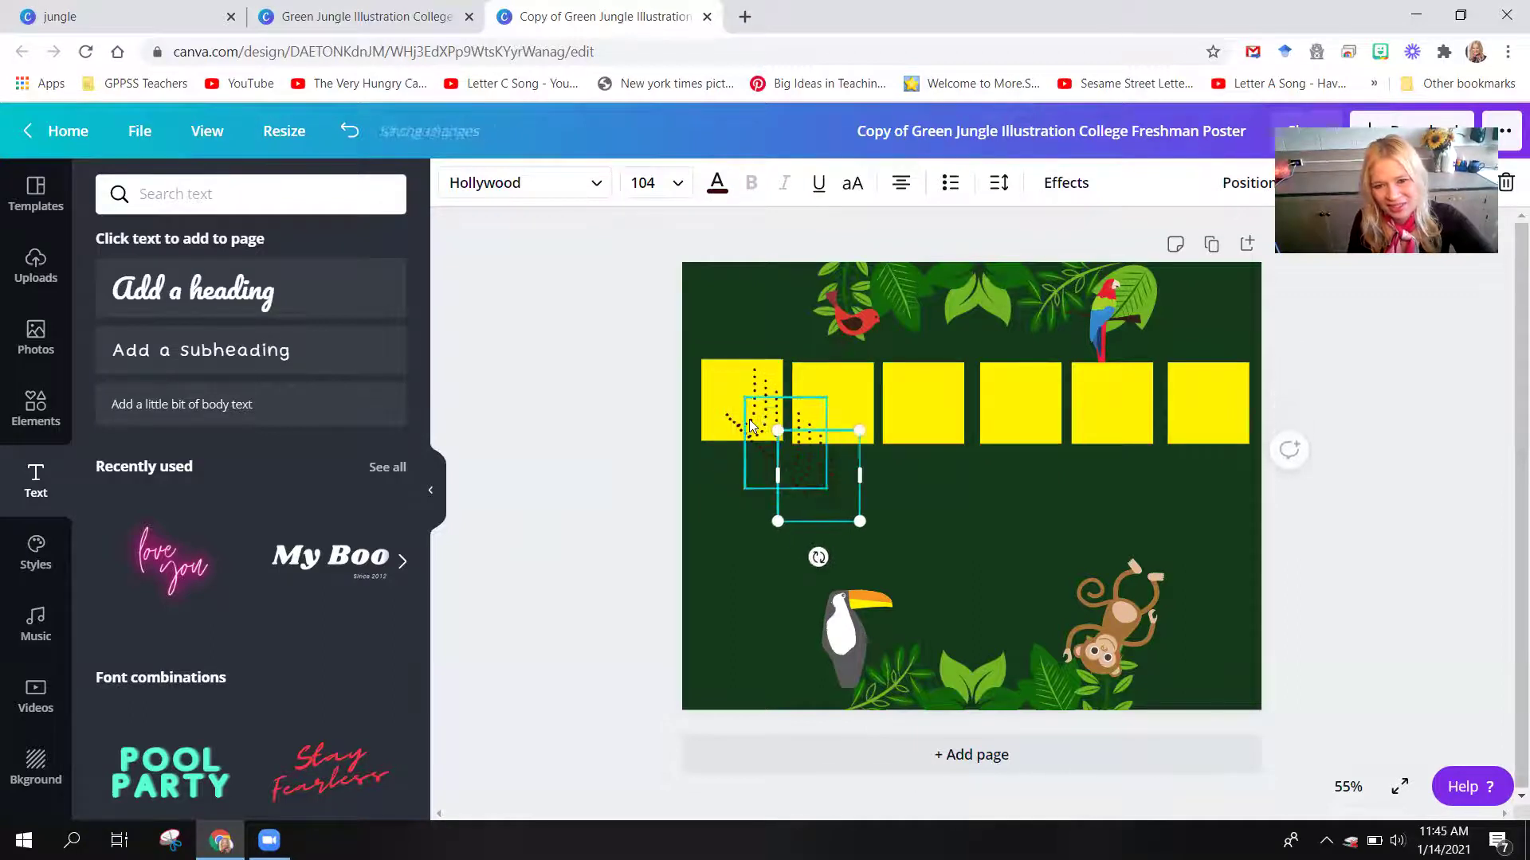
# Place one copy of the letter J on each of the other five yellow squares.
pyautogui.moveTo(817, 516); pyautogui.dragTo(1201, 443)
pyautogui.moveTo(807, 462); pyautogui.dragTo(1116, 420)
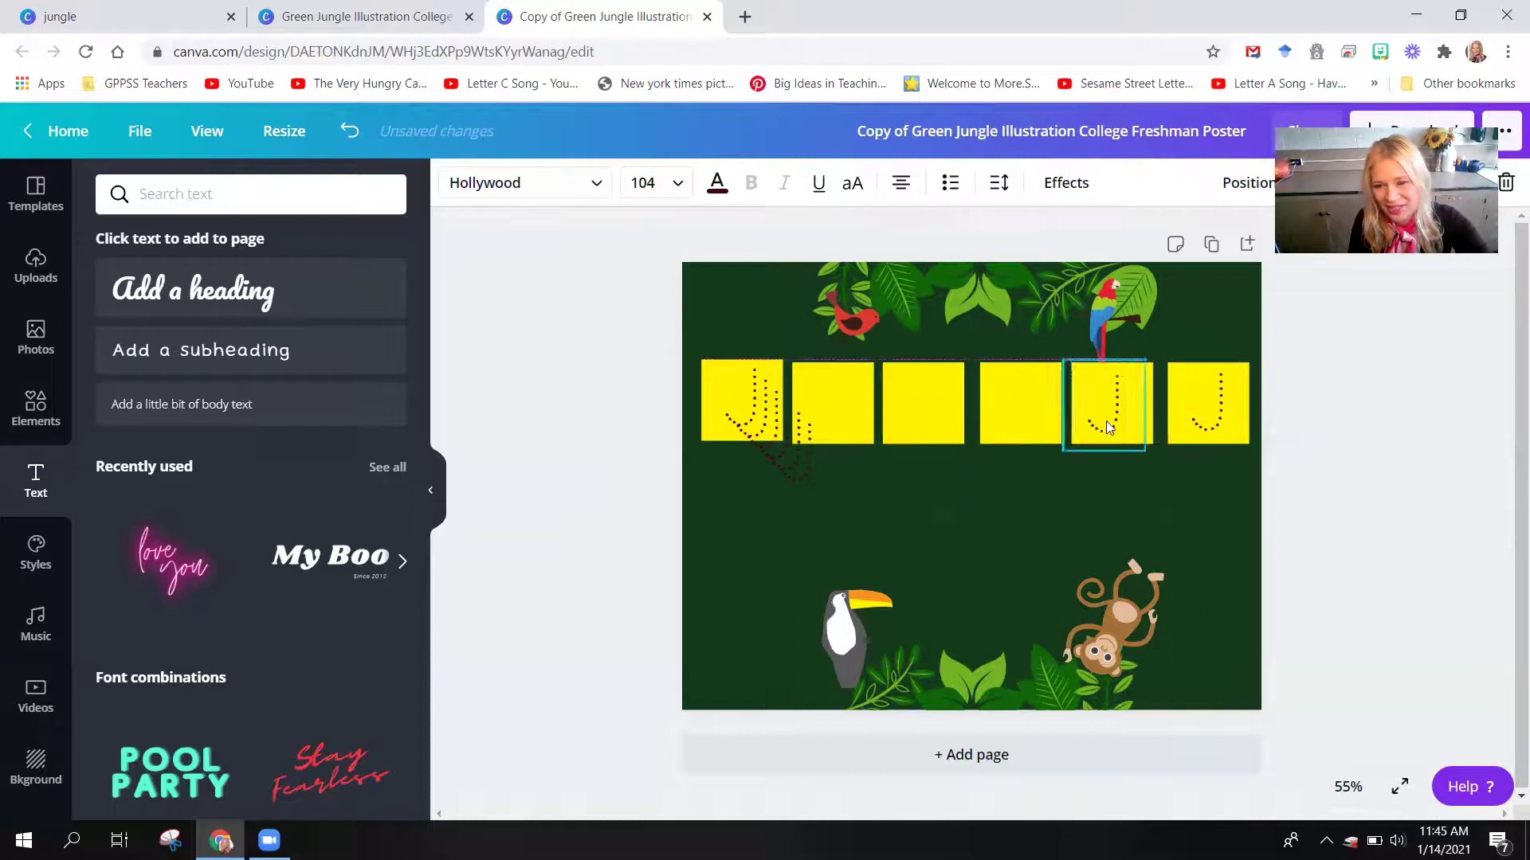
pyautogui.moveTo(790, 447); pyautogui.dragTo(1009, 400)
pyautogui.moveTo(755, 422); pyautogui.dragTo(900, 393)
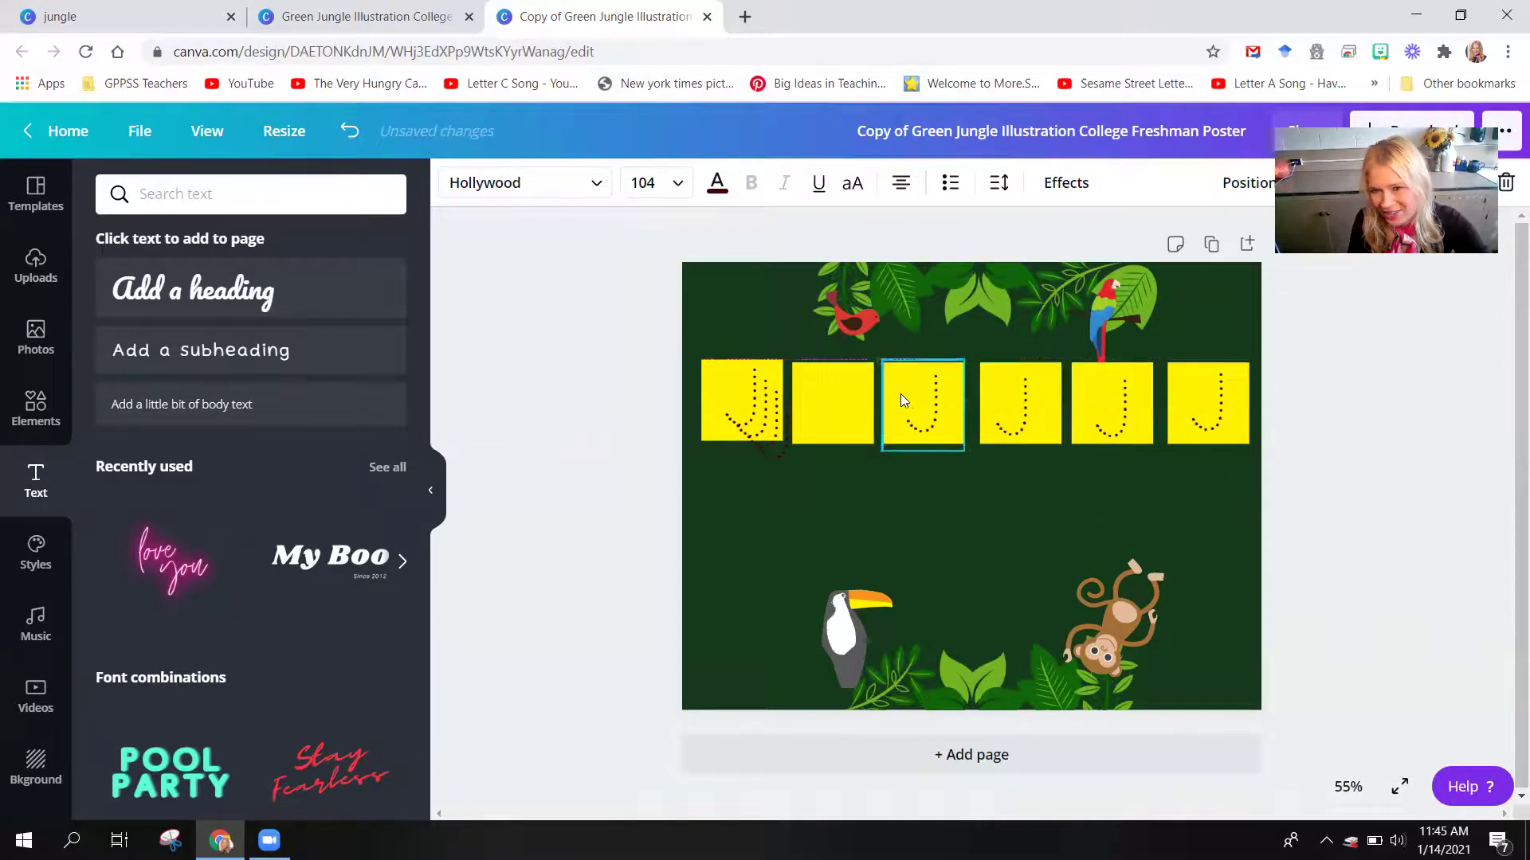
pyautogui.moveTo(763, 415); pyautogui.dragTo(827, 392)
# Delete the two surplus J copies and adjust the remaining J on the first square.
pyautogui.click(743, 427)
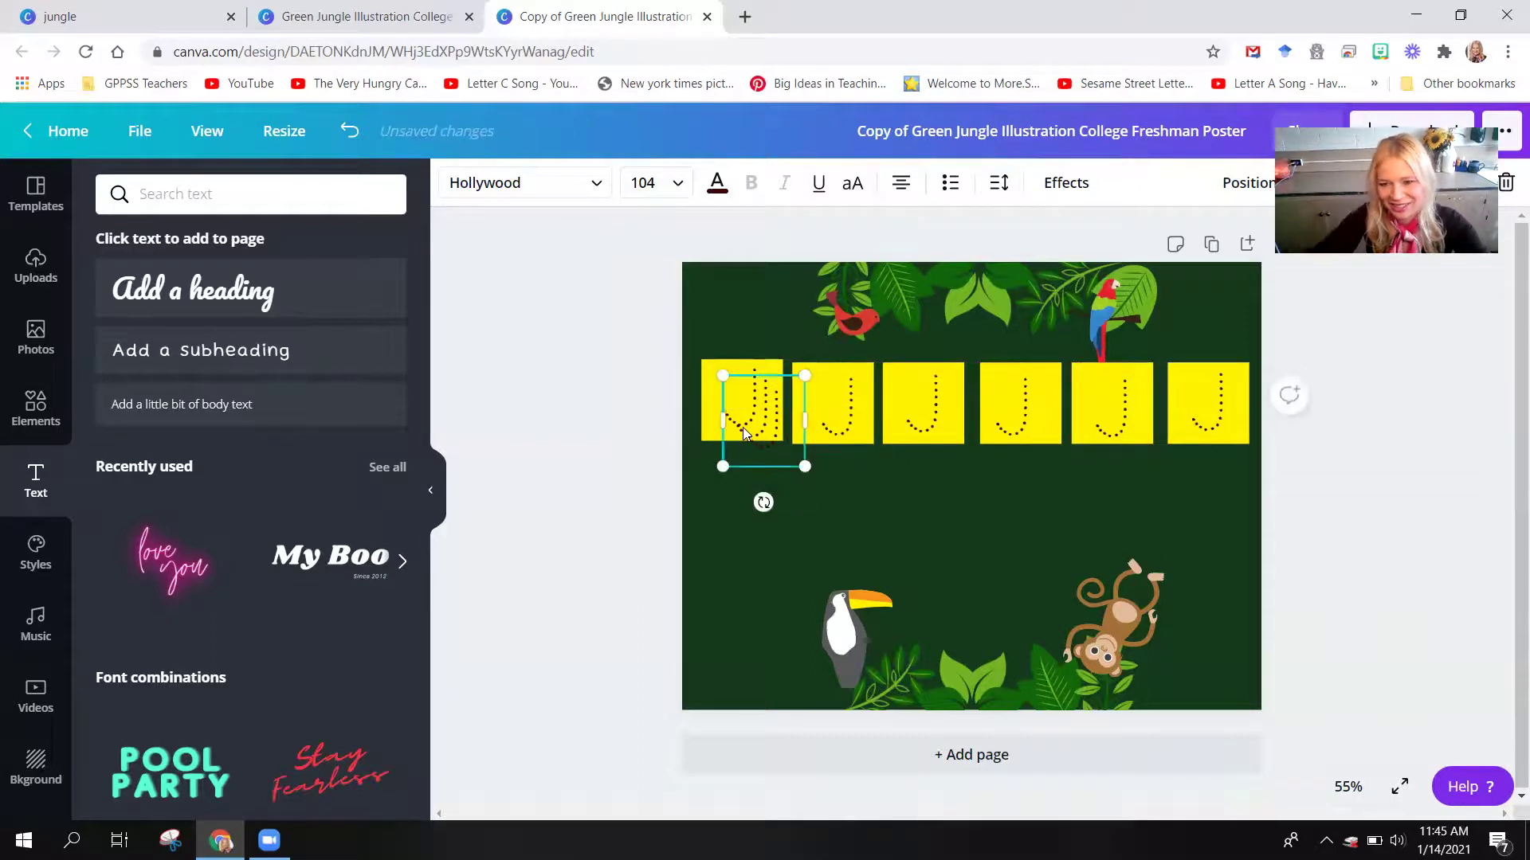
pyautogui.press('Delete')
pyautogui.click(759, 429)
pyautogui.press('Delete')
pyautogui.moveTo(736, 410); pyautogui.dragTo(735, 413)
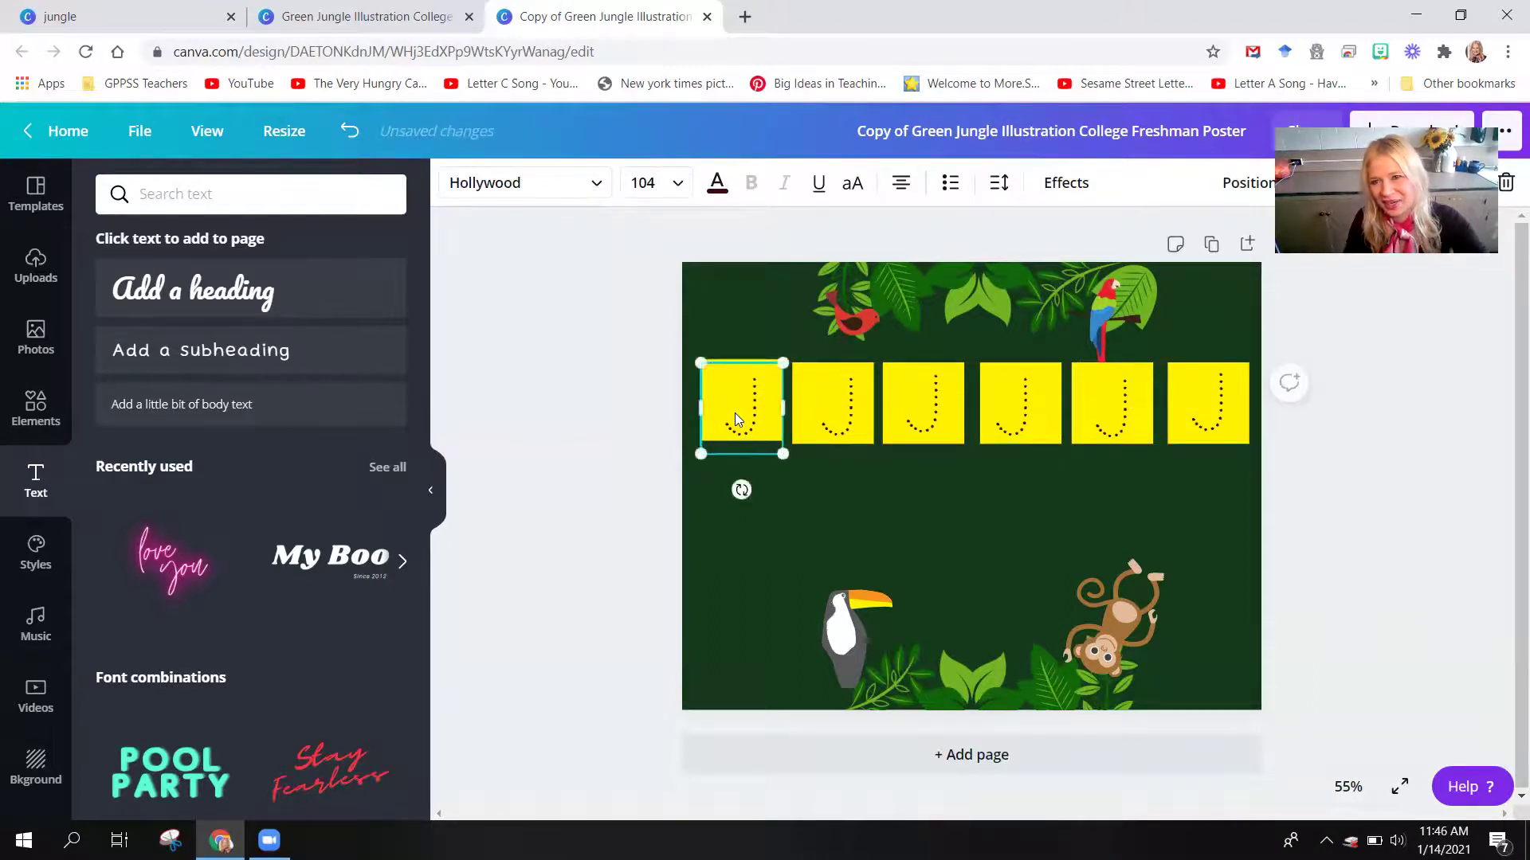
# Change the letters on the second and third squares to U and N.
pyautogui.click(816, 414)
pyautogui.click(858, 411)
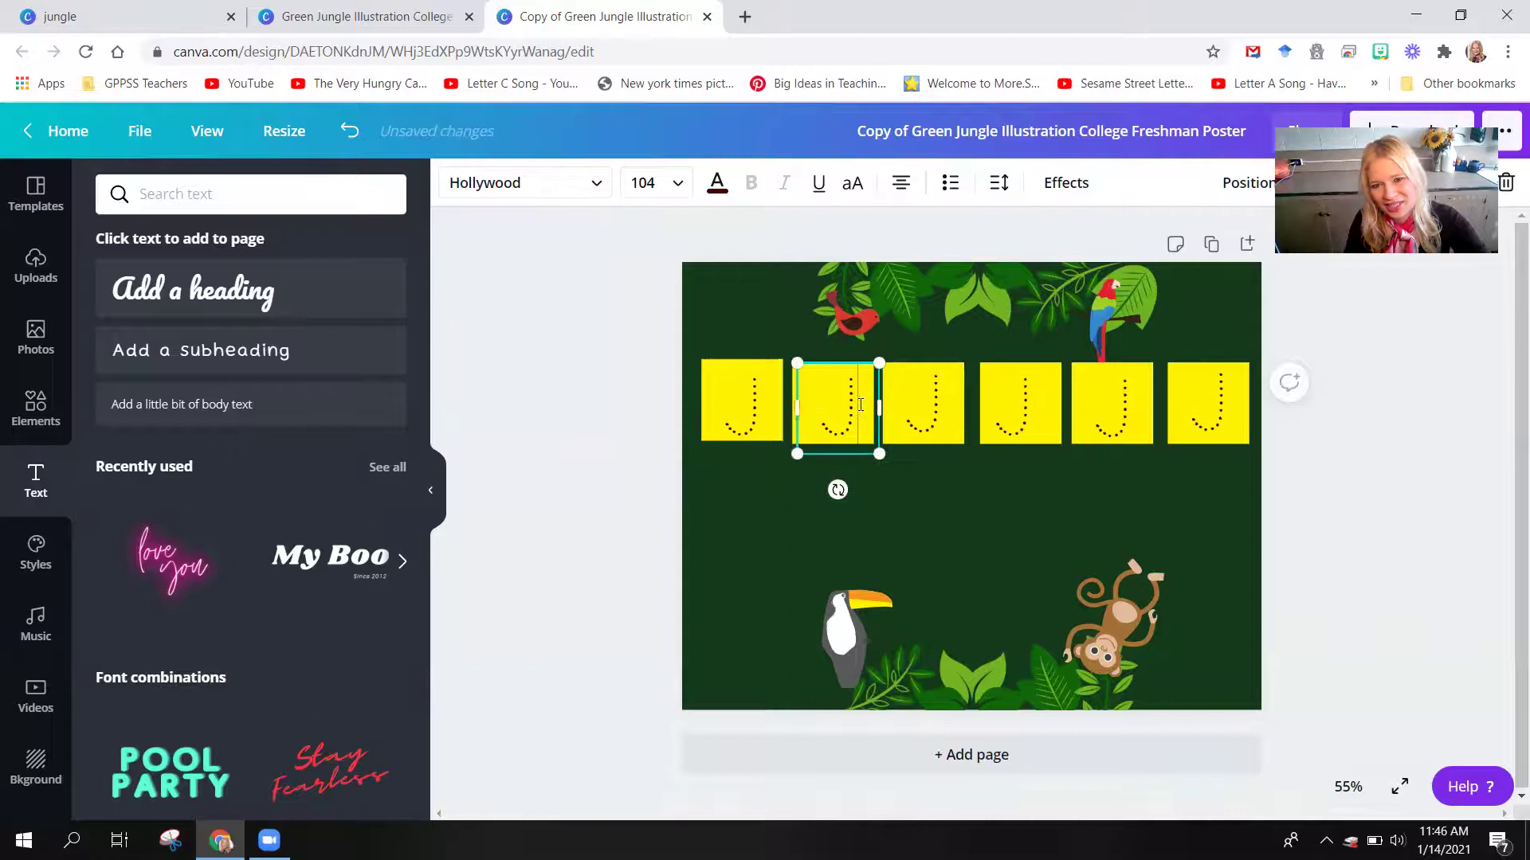
pyautogui.moveTo(859, 411); pyautogui.dragTo(791, 403)
pyautogui.write('U')
pyautogui.click(937, 412)
pyautogui.click(937, 413)
pyautogui.moveTo(937, 412); pyautogui.dragTo(872, 408)
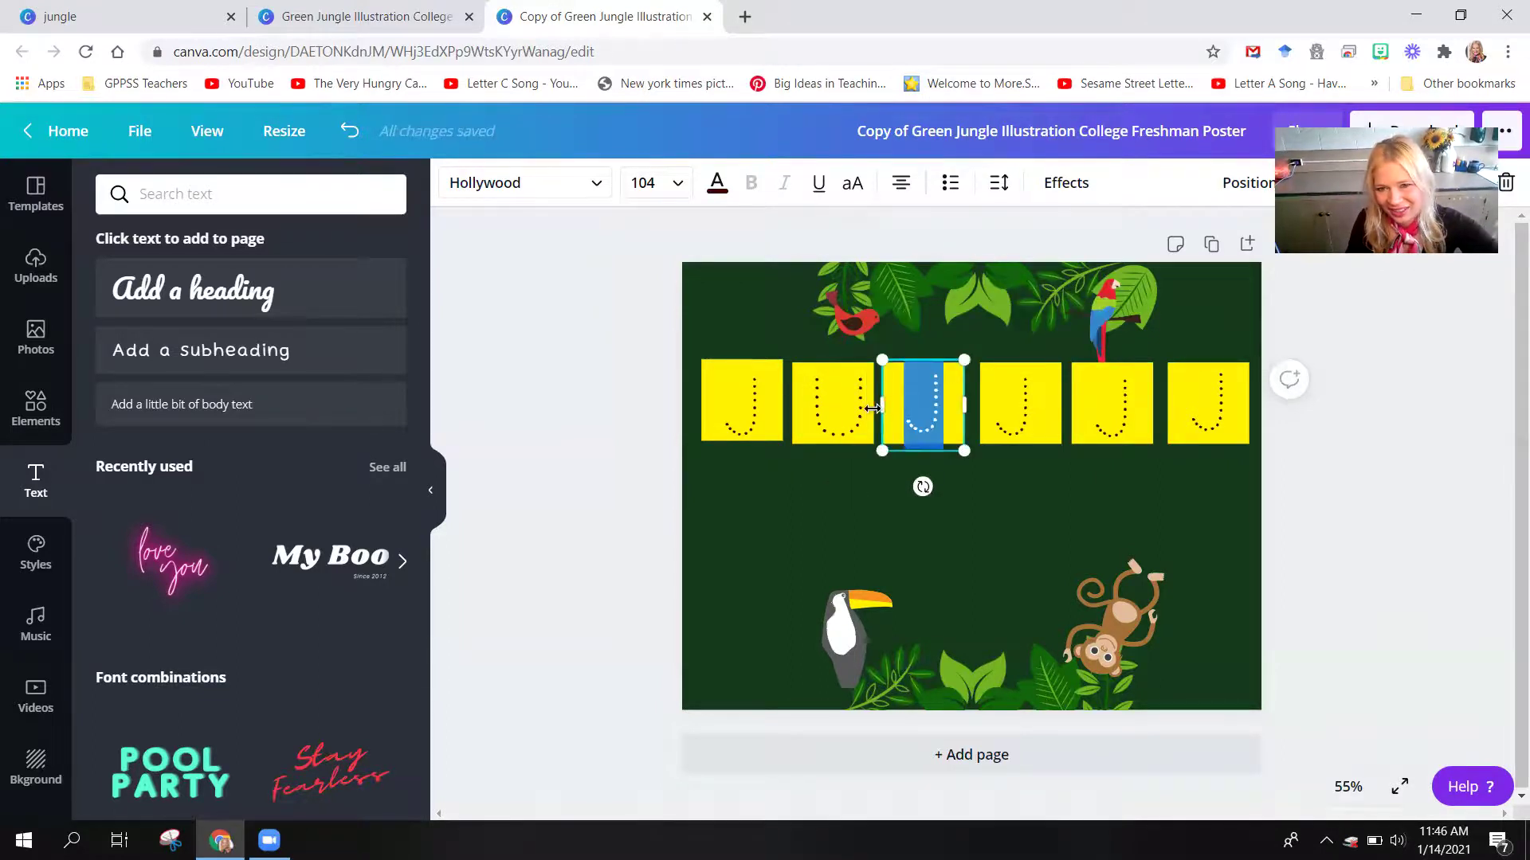
pyautogui.write('N')
# Change the letters on the fourth, fifth and sixth squares to G, L and E.
pyautogui.click(1024, 401)
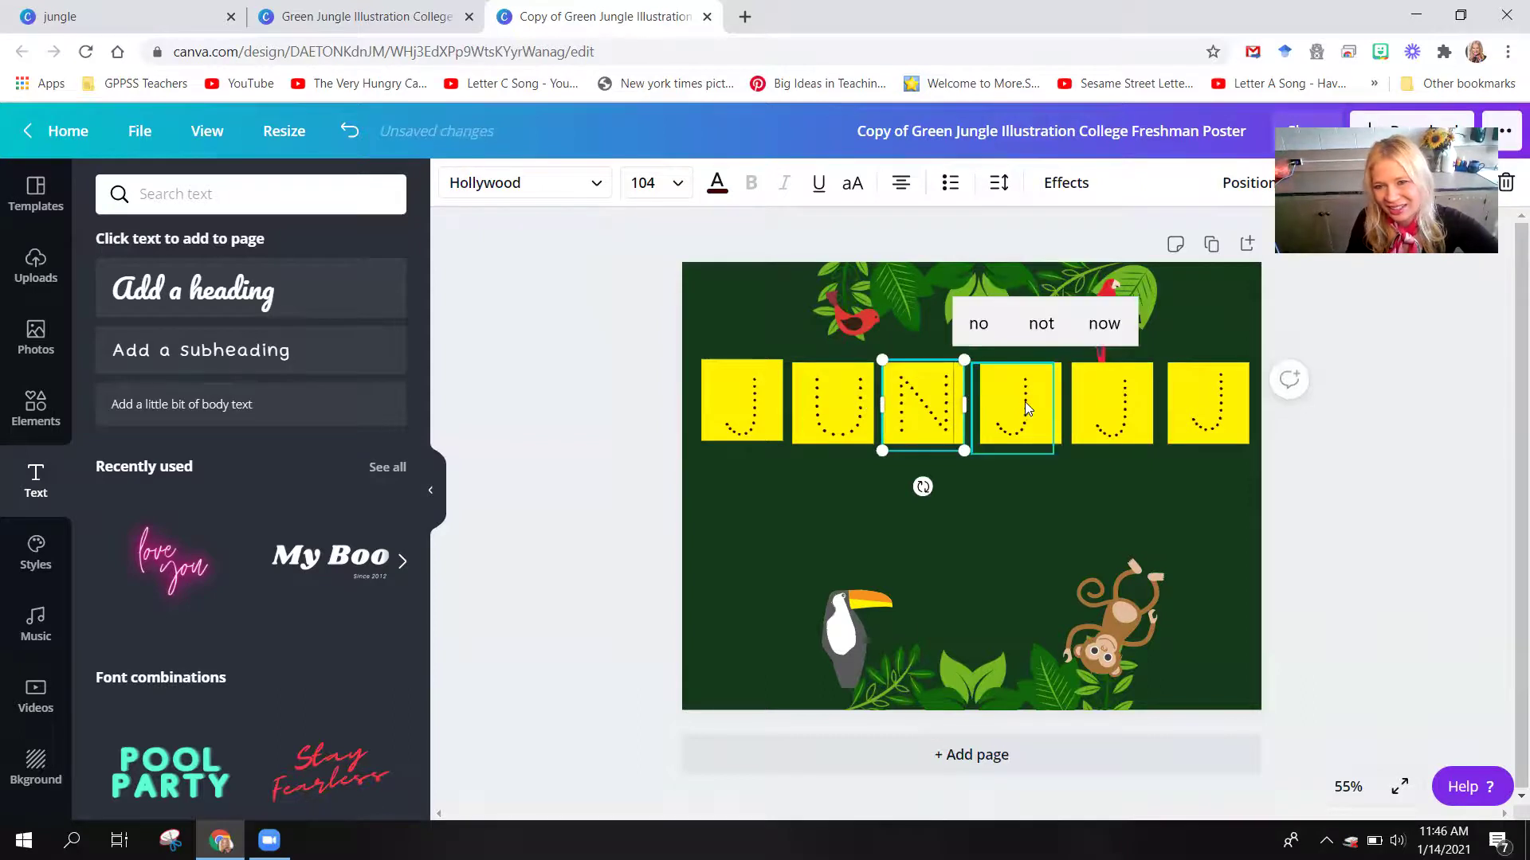
pyautogui.click(992, 408)
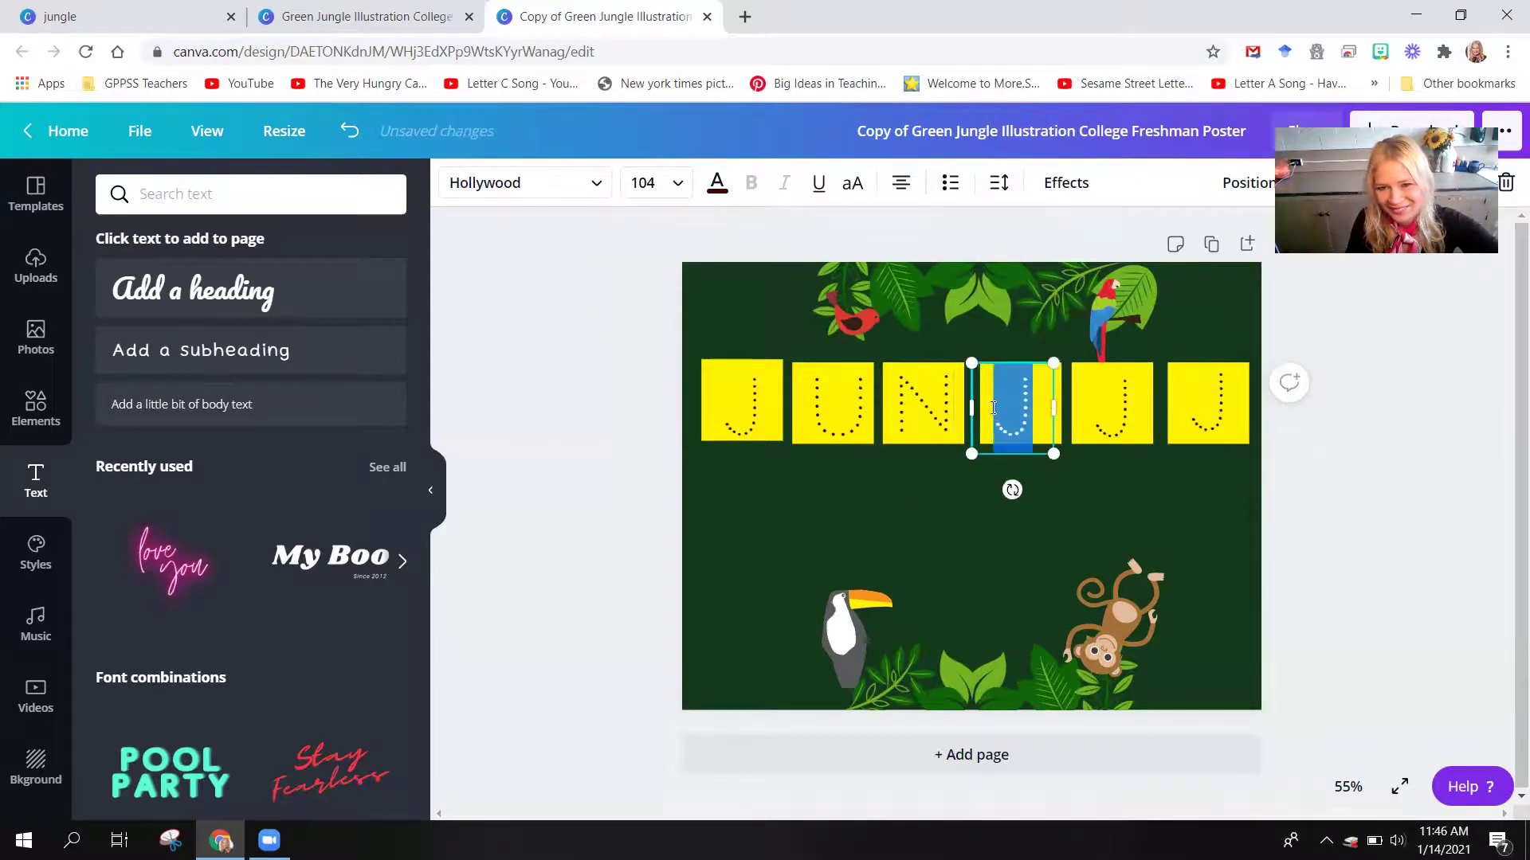
pyautogui.write('G')
pyautogui.click(1121, 403)
pyautogui.click(1131, 404)
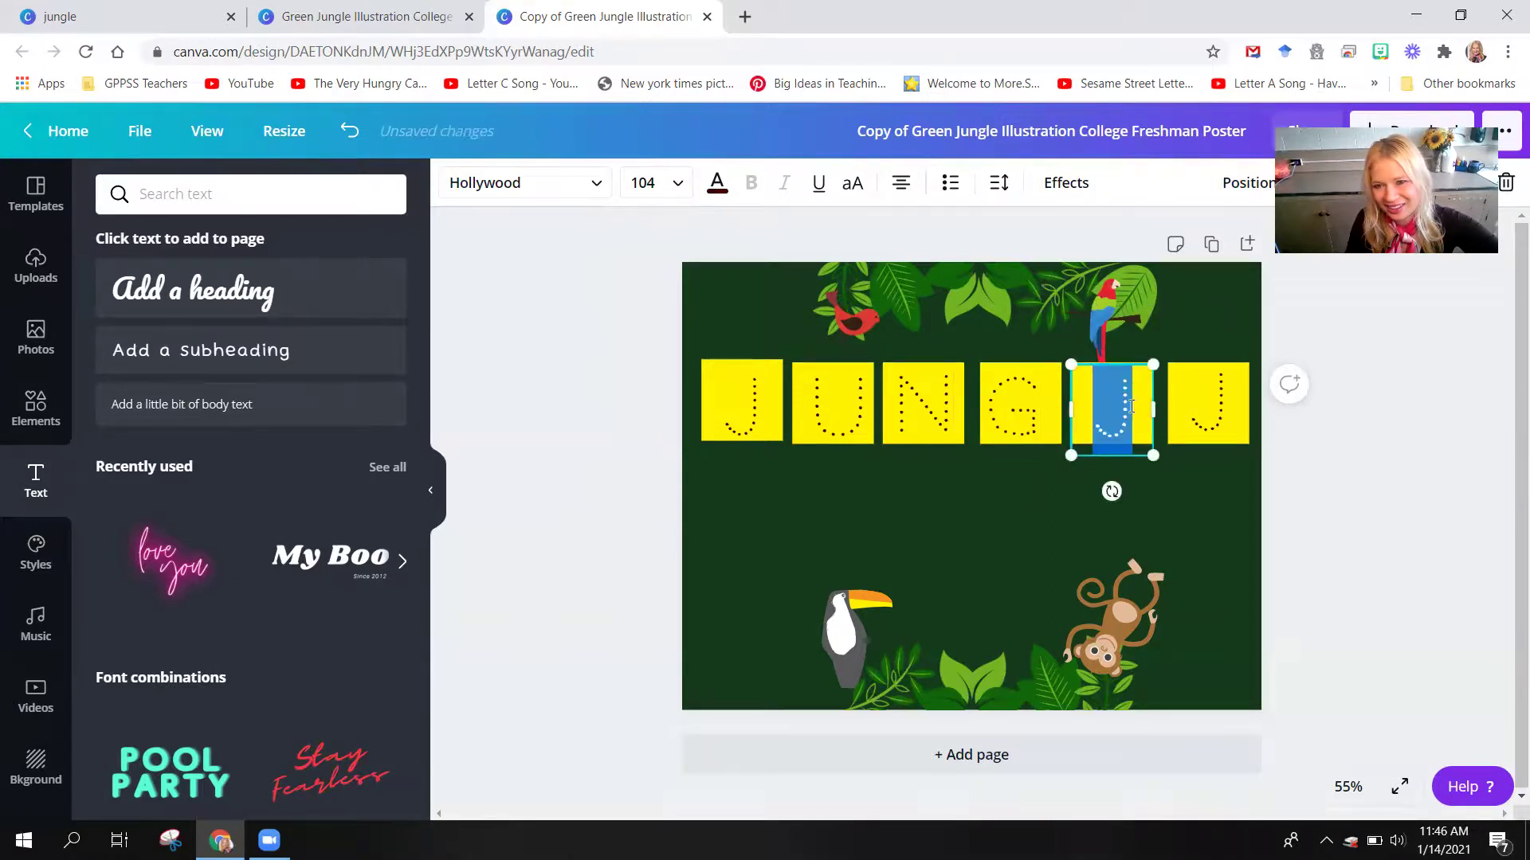
pyautogui.write('L')
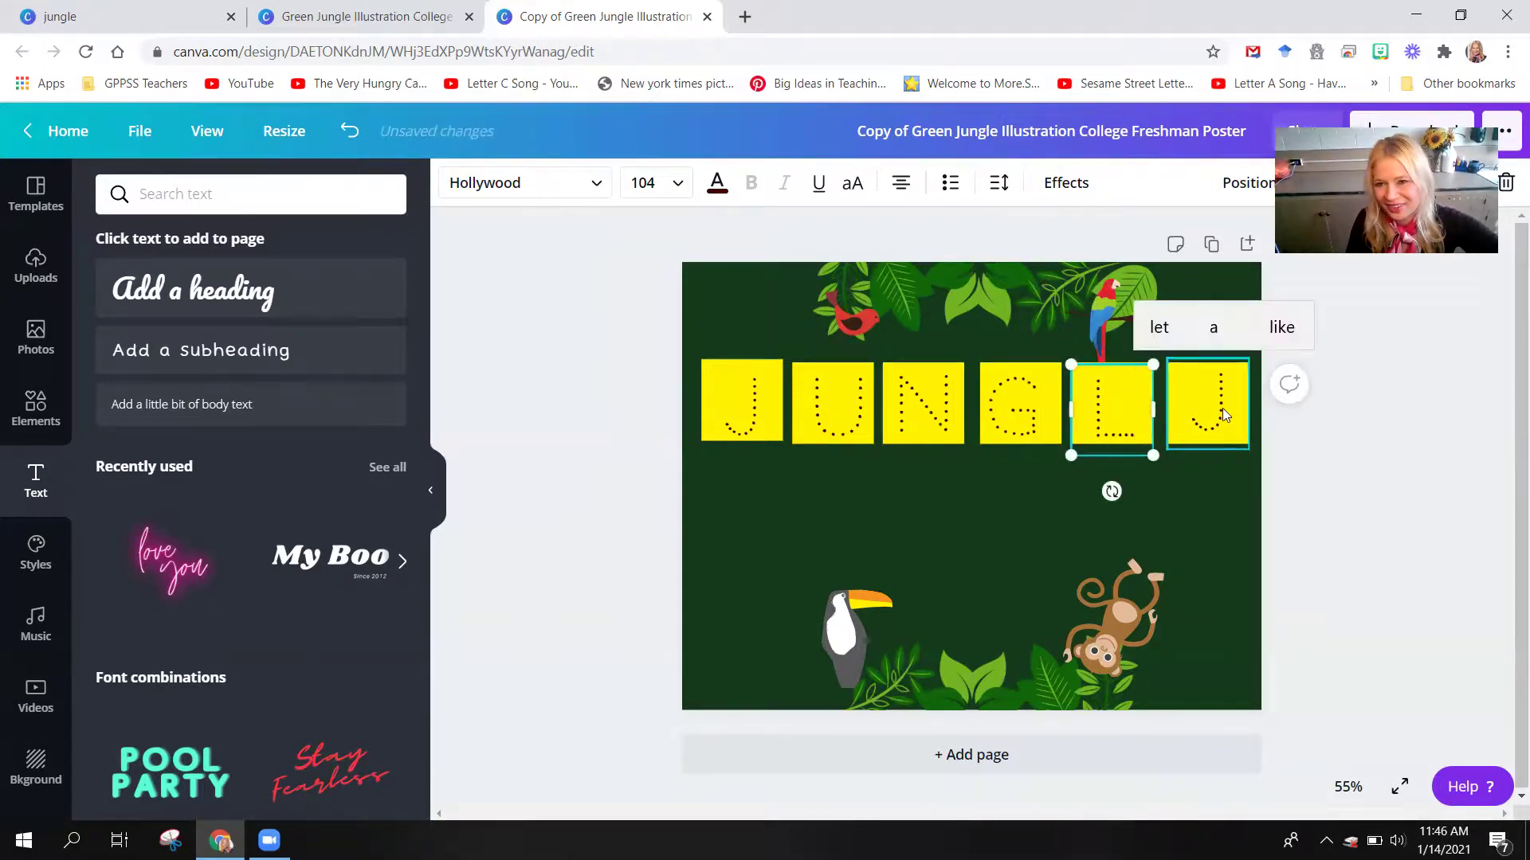
pyautogui.click(1222, 408)
pyautogui.moveTo(1216, 408); pyautogui.dragTo(1164, 419)
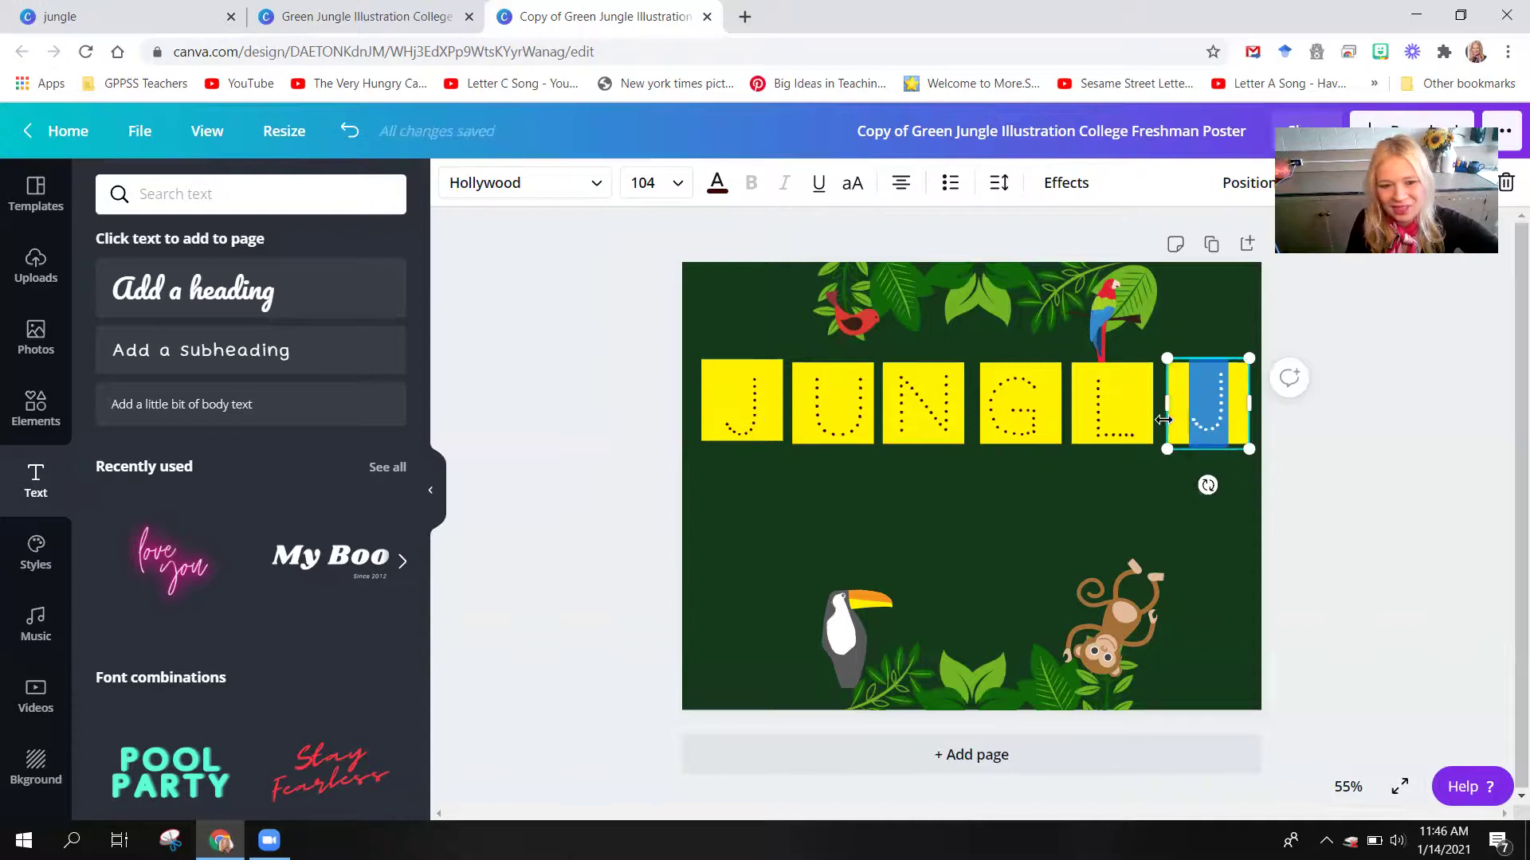
pyautogui.write('E')
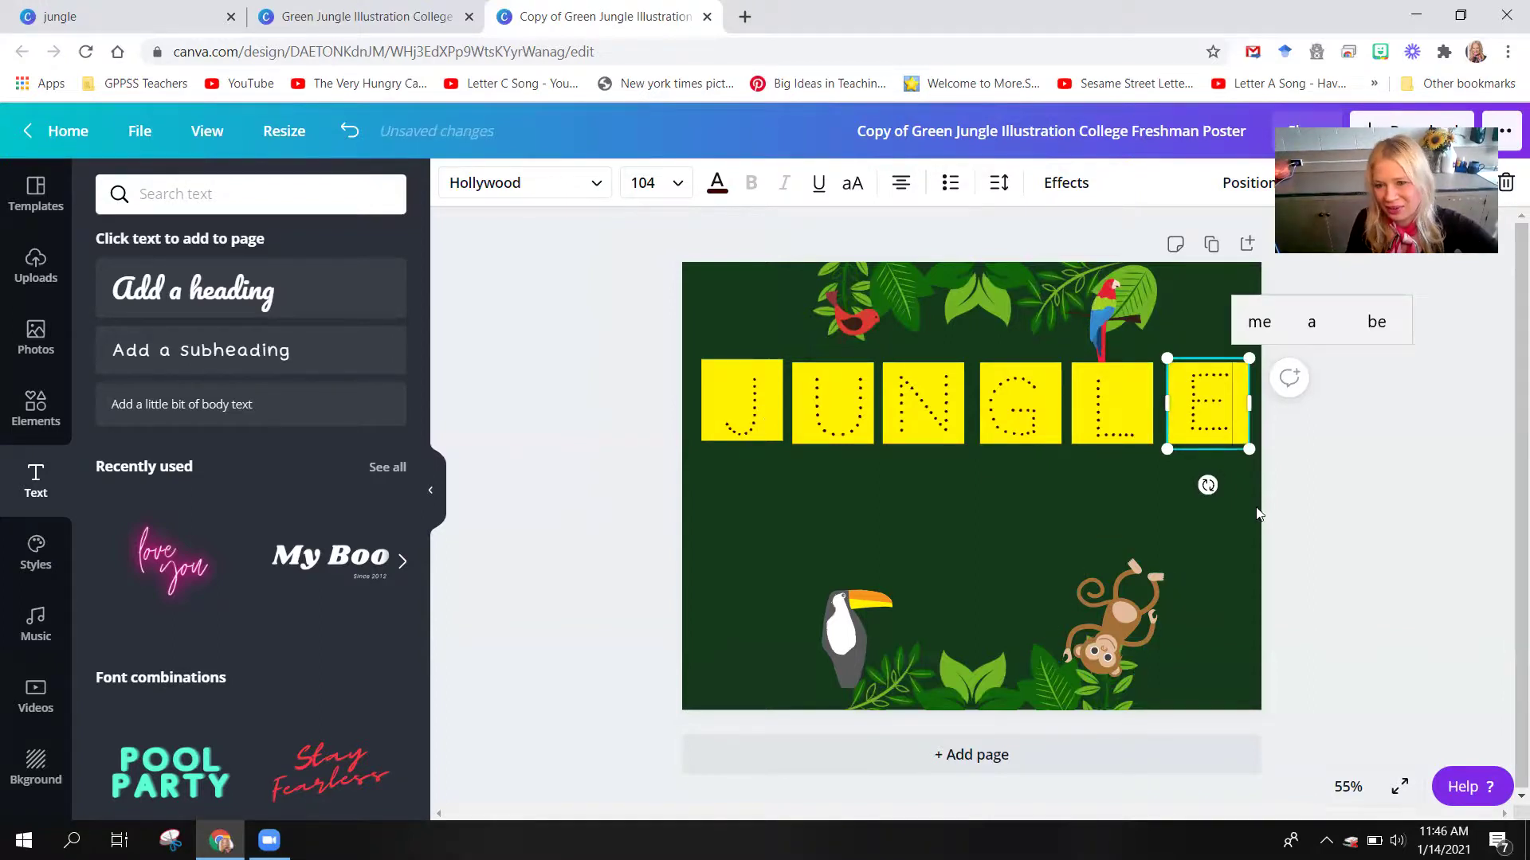
pyautogui.click(1224, 565)
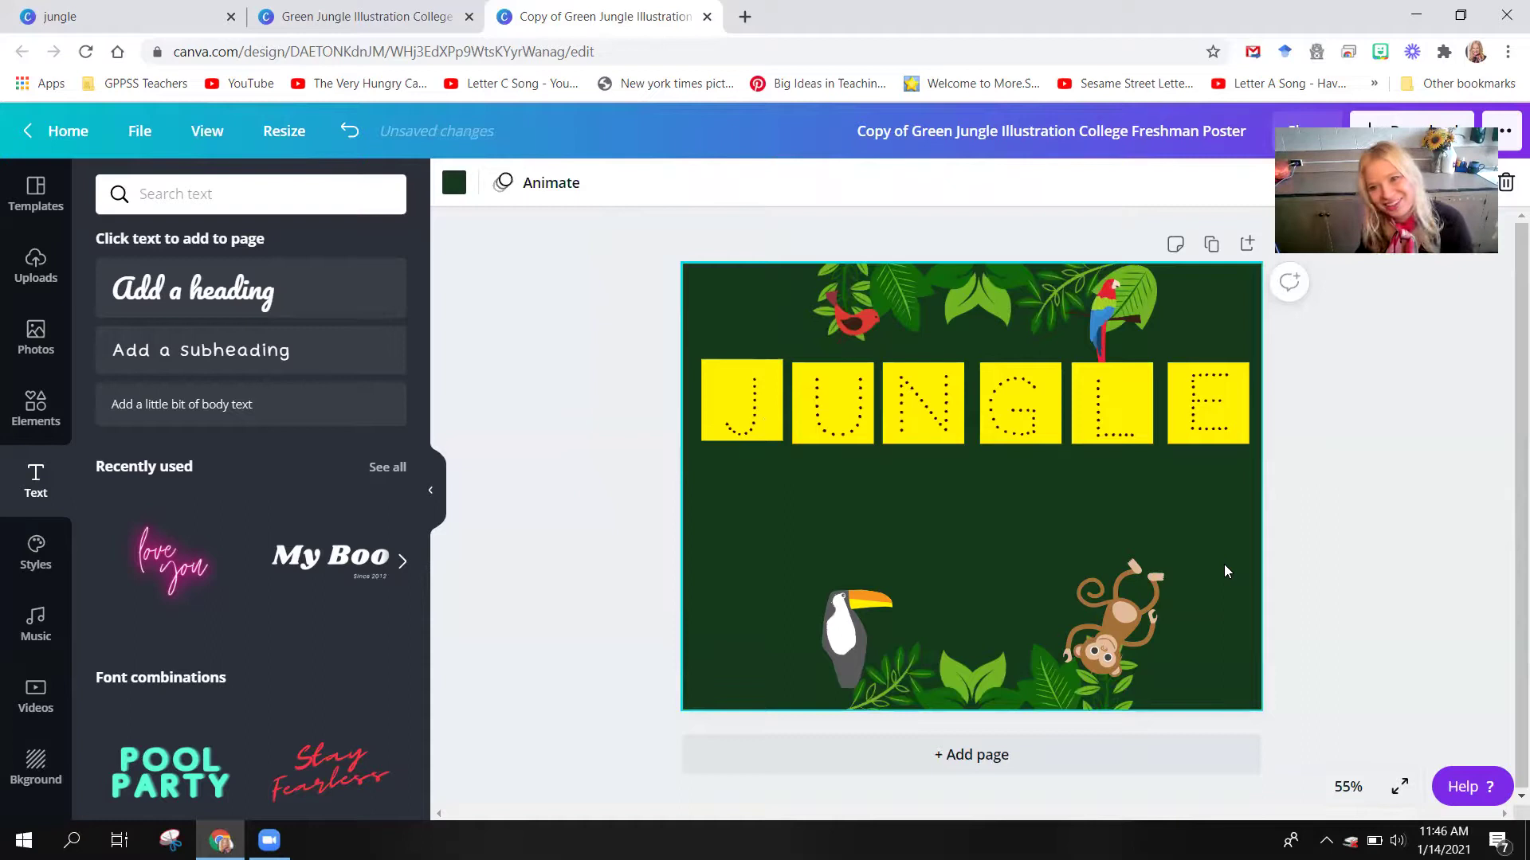